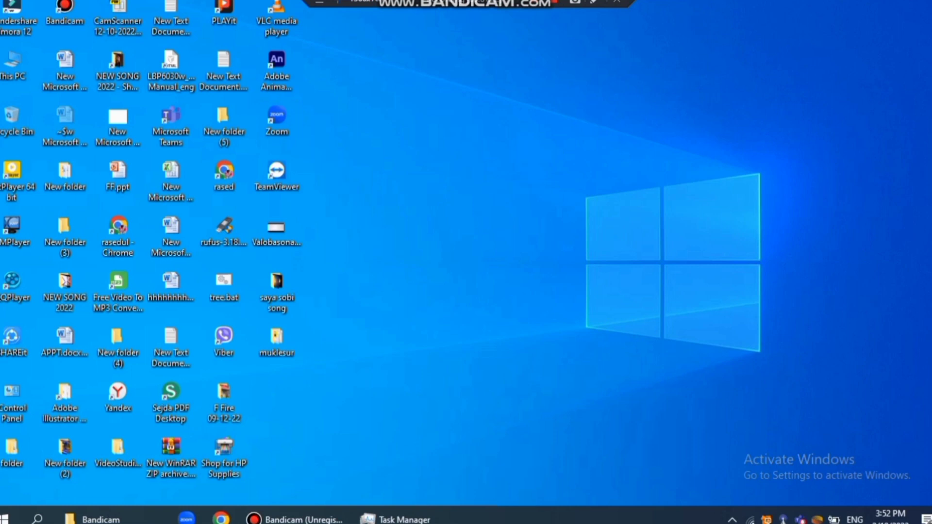
Refresh the desktop.
right_click(425, 163)
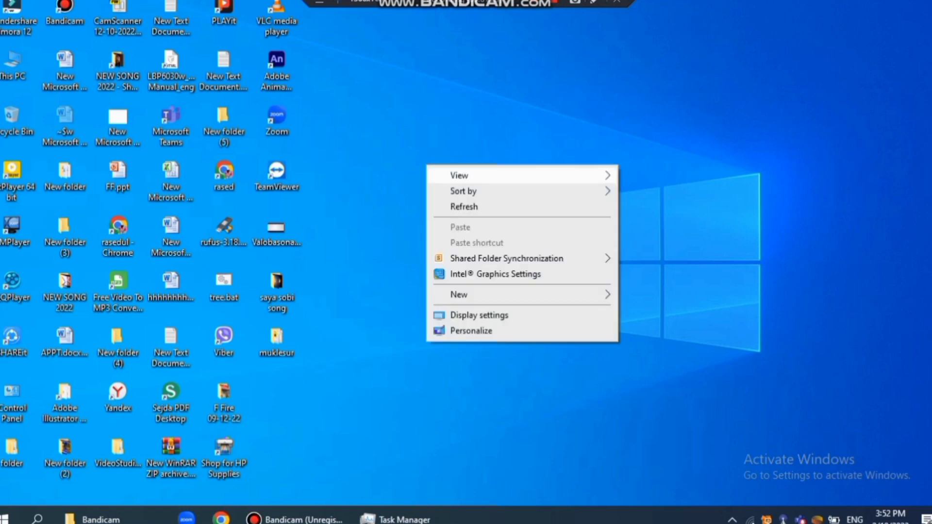
click(461, 205)
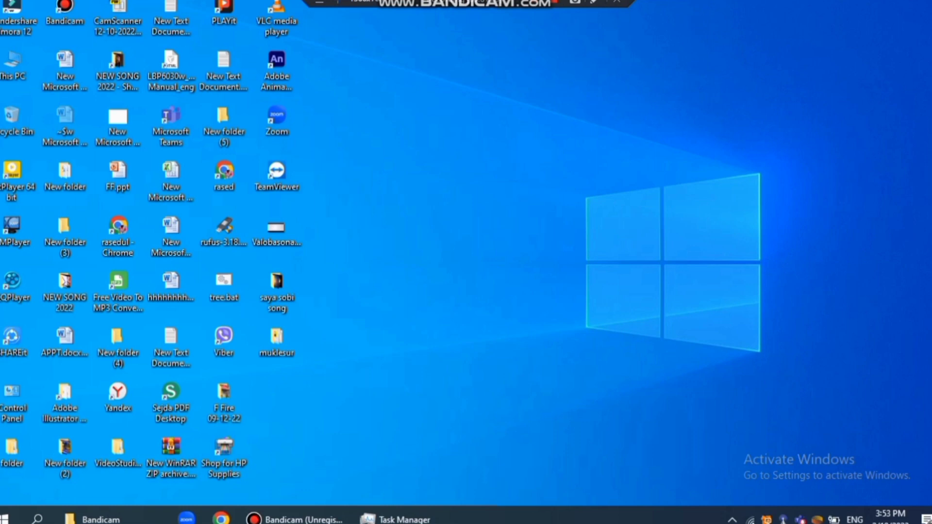
Switch to Task Manager, view the running processes in a maximized window and show the list of startup programs.
key(alt+Tab)
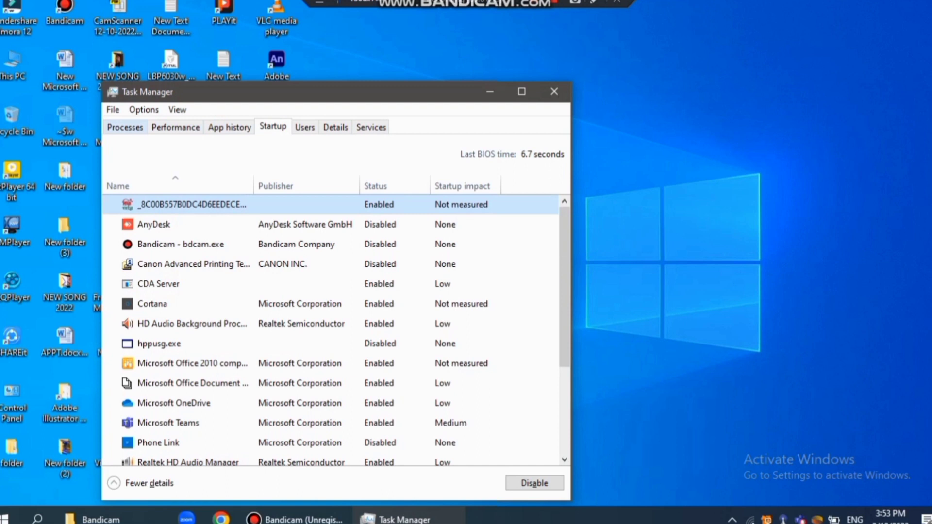
click(125, 127)
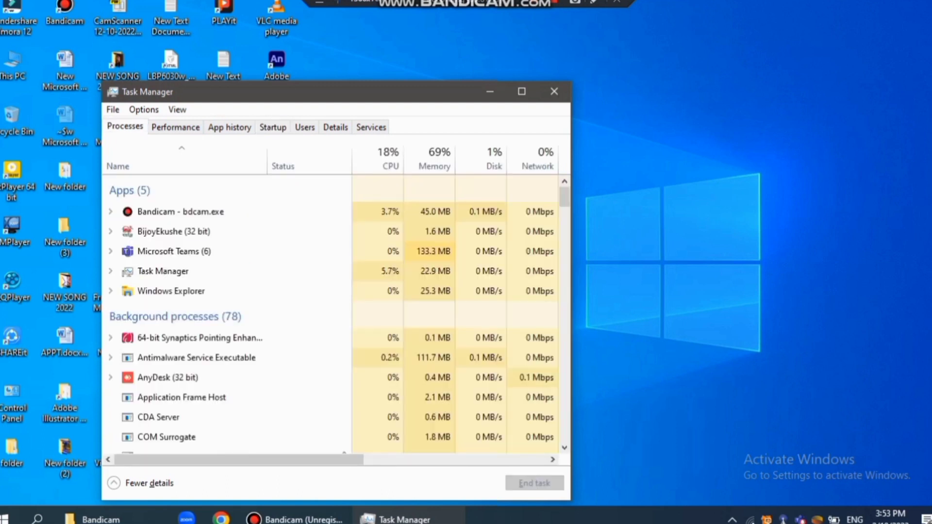
click(521, 91)
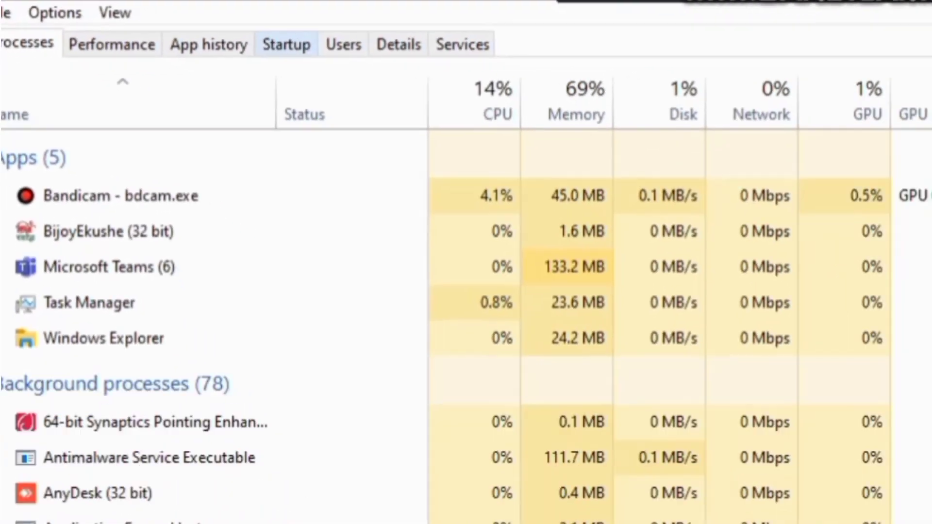
click(287, 45)
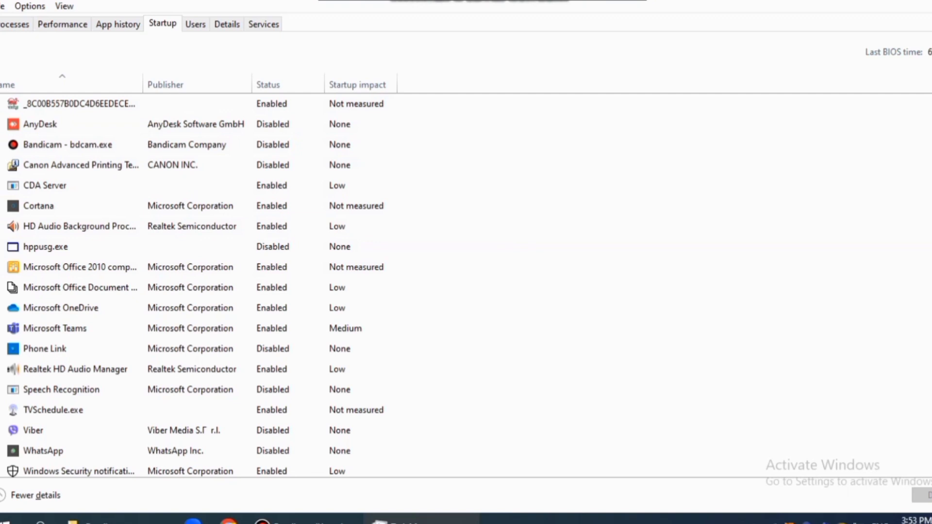
Return to the desktop with all windows minimized and refresh it twice.
key(super+d)
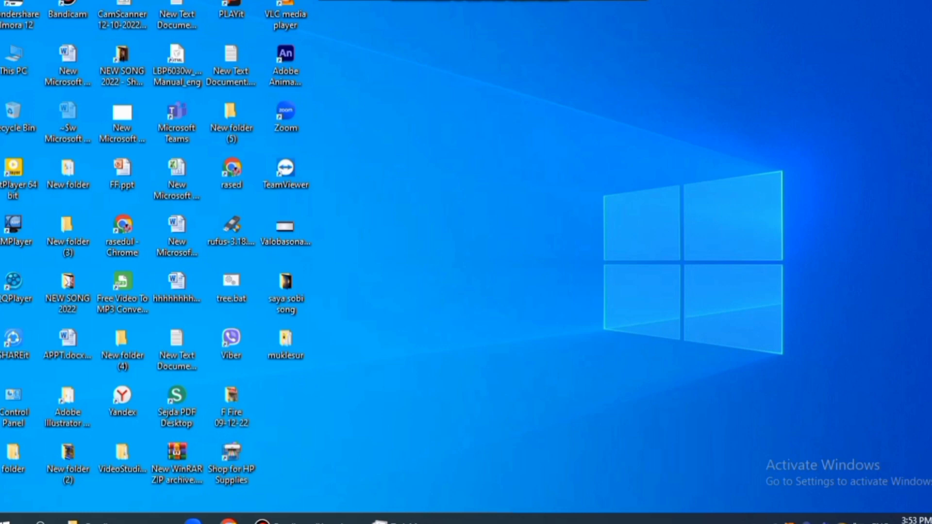
right_click(509, 133)
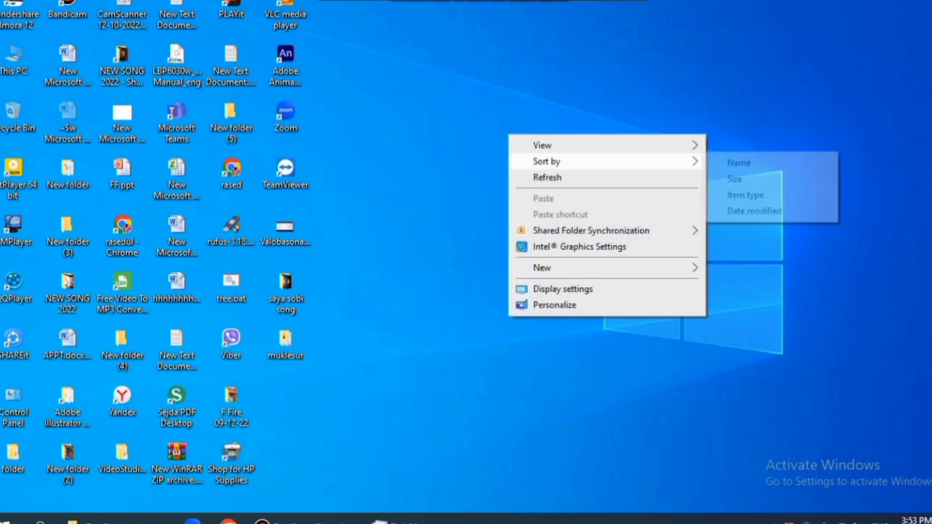
click(538, 177)
right_click(537, 179)
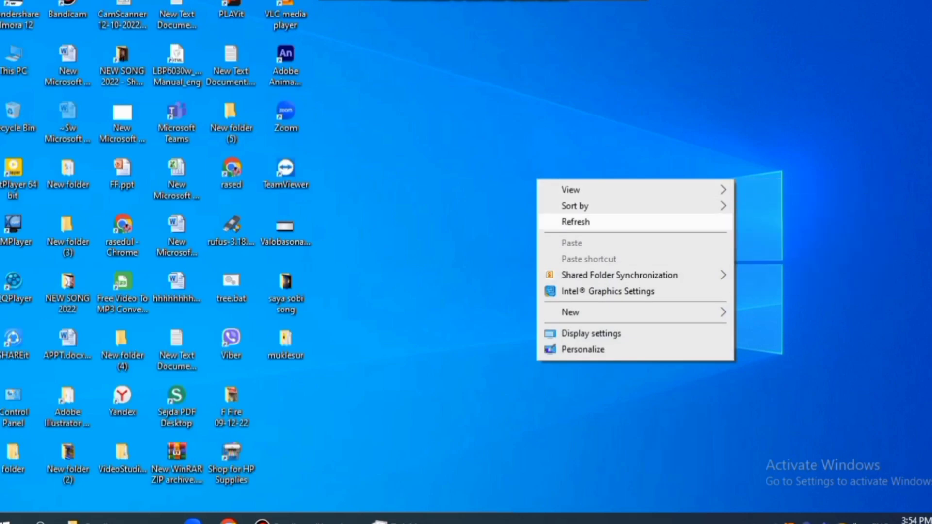
click(575, 221)
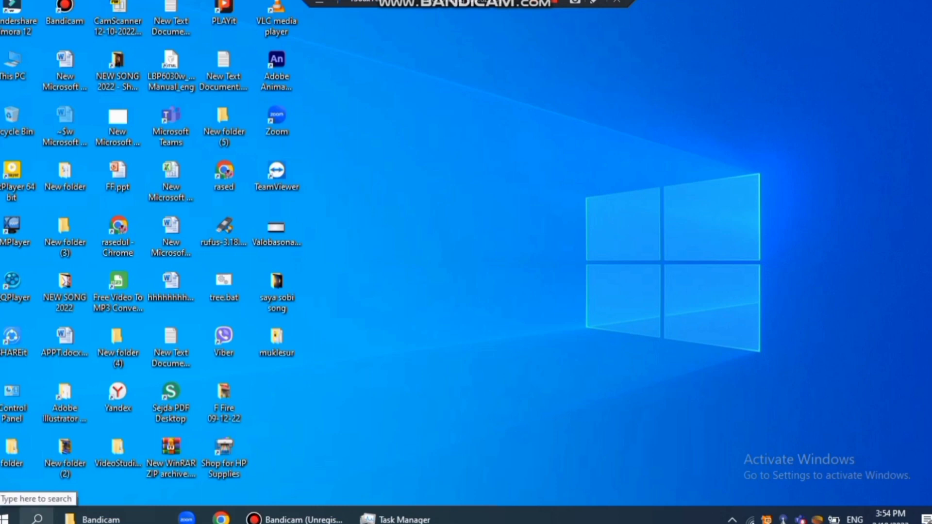
Search Windows for "view", open the advanced system settings and bring up the Performance Options.
click(37, 518)
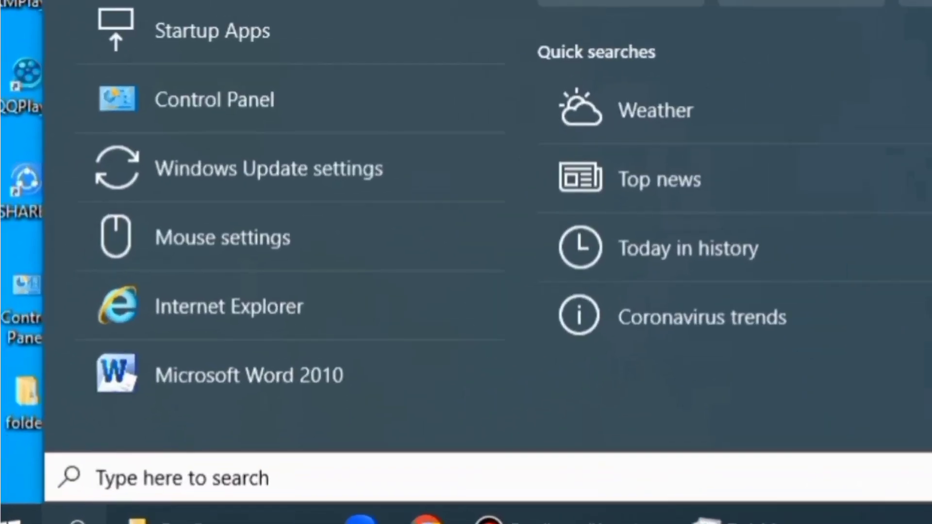
text(vi)
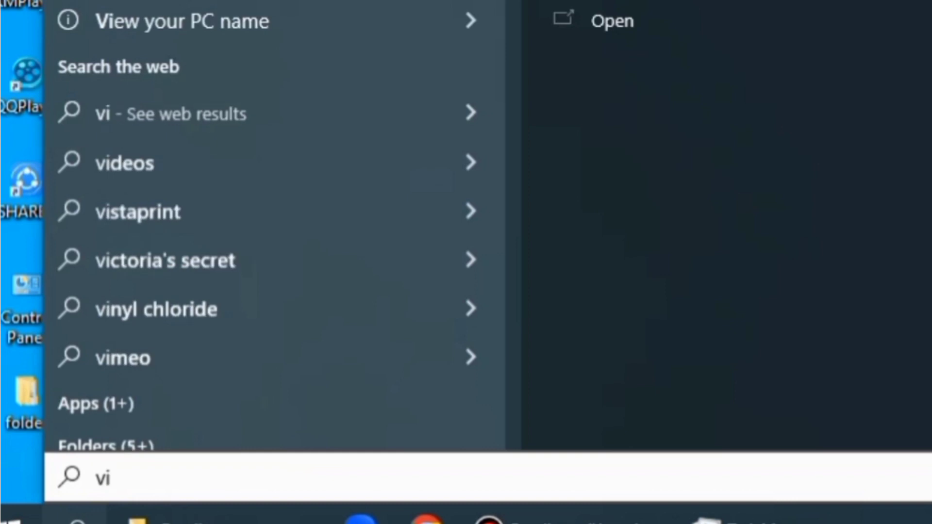
text(ew)
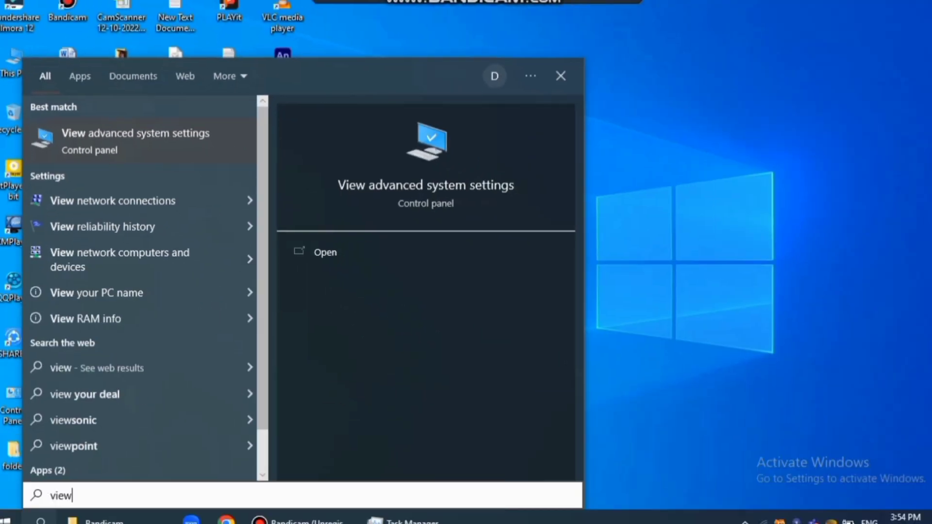
key(Return)
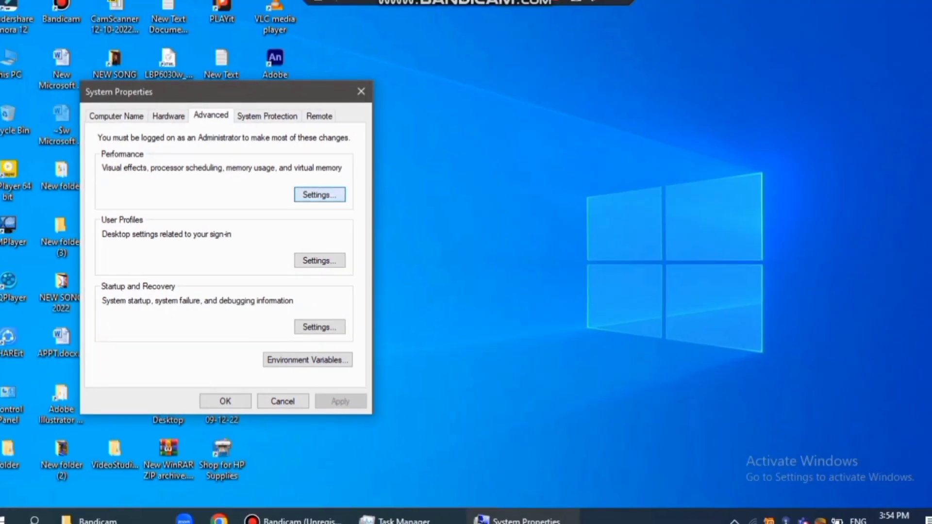
click(319, 194)
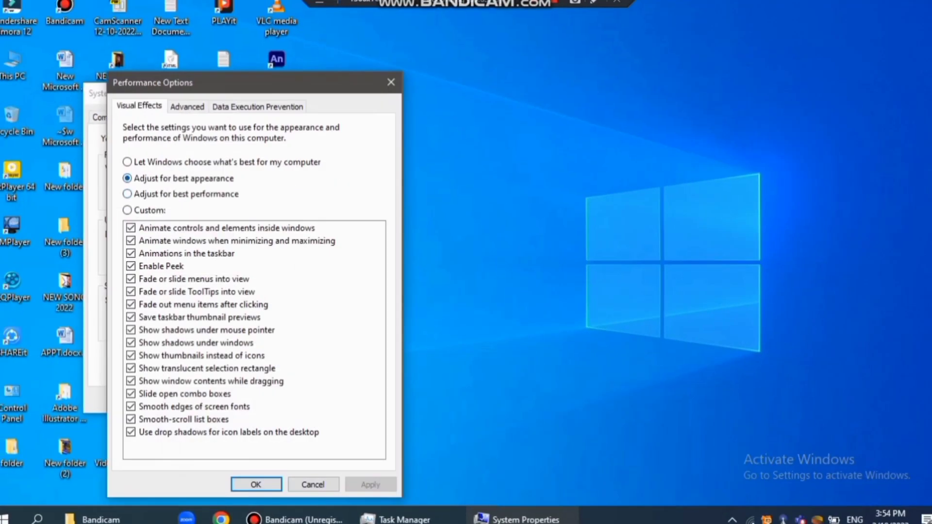
Set the visual effects to "Adjust for best appearance", confirm the choice and close System Properties.
click(127, 162)
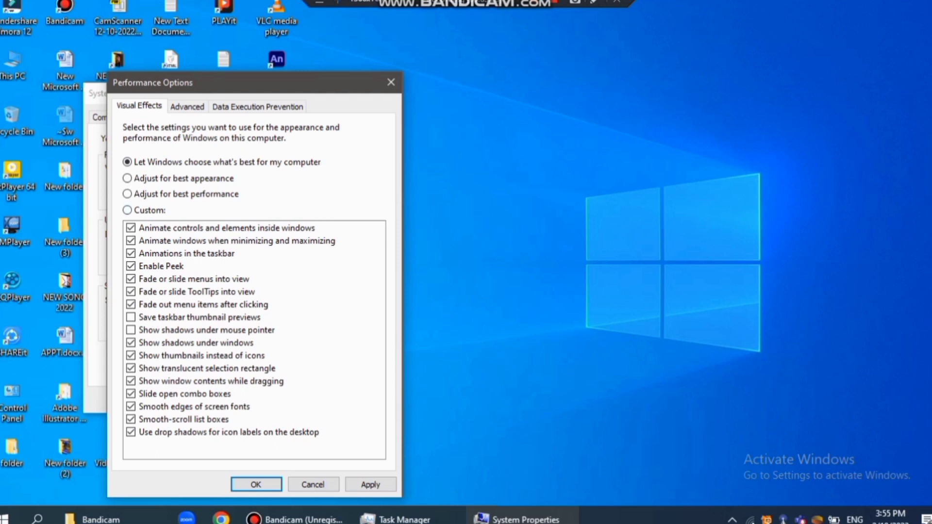
click(128, 178)
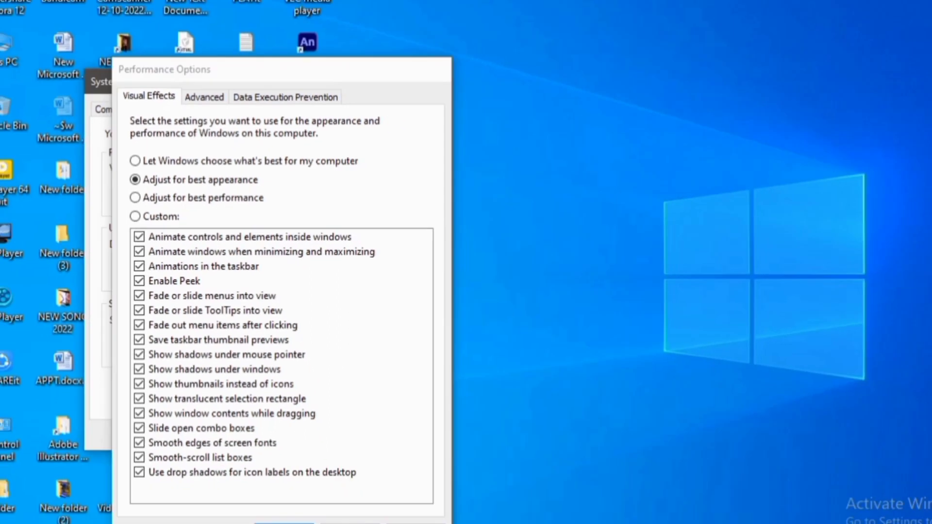
key(Return)
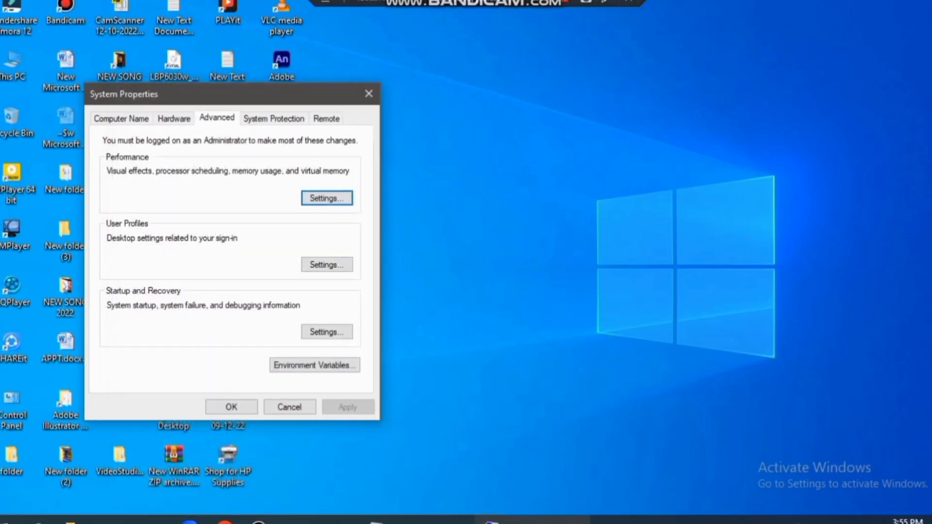
click(369, 93)
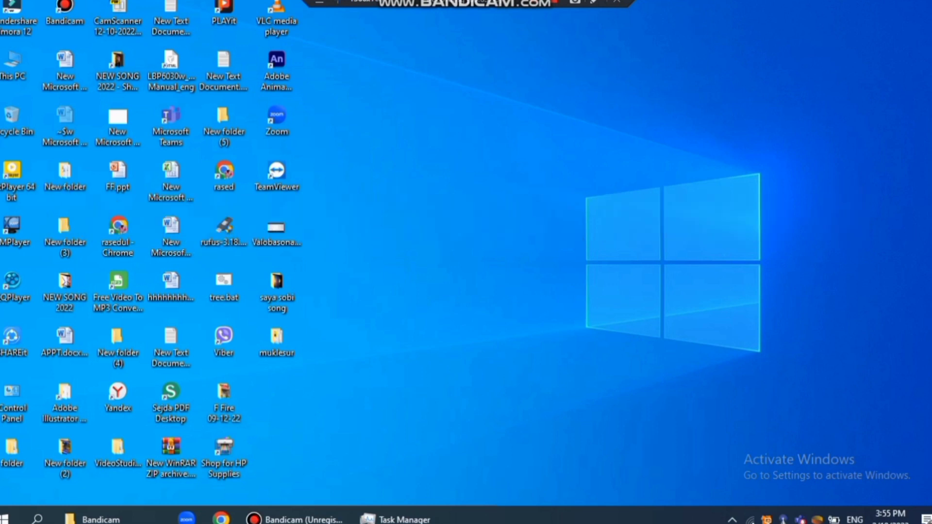
Refresh the desktop four times in a row.
right_click(445, 123)
click(485, 162)
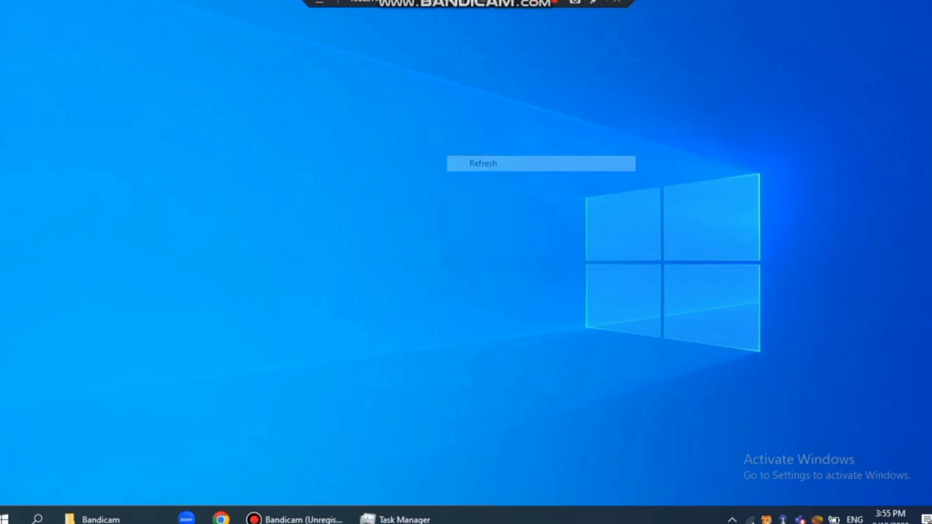
right_click(429, 94)
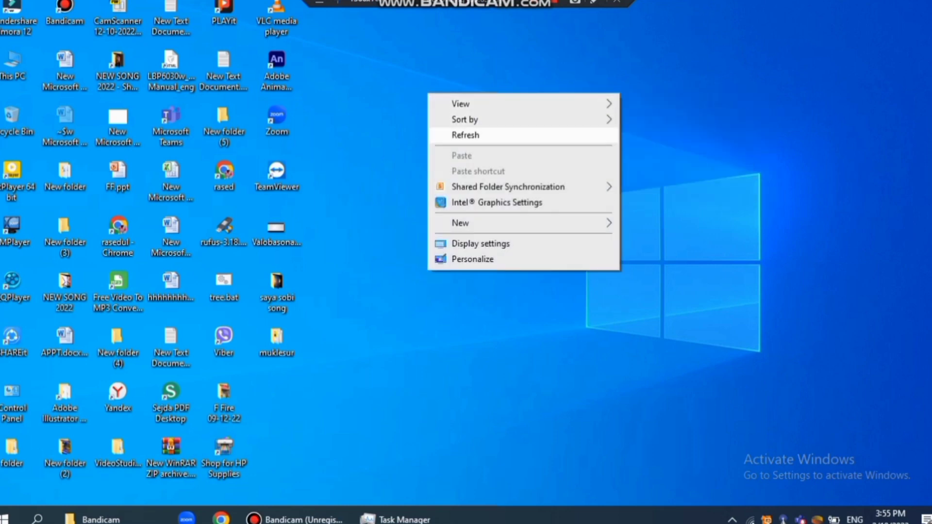
click(465, 135)
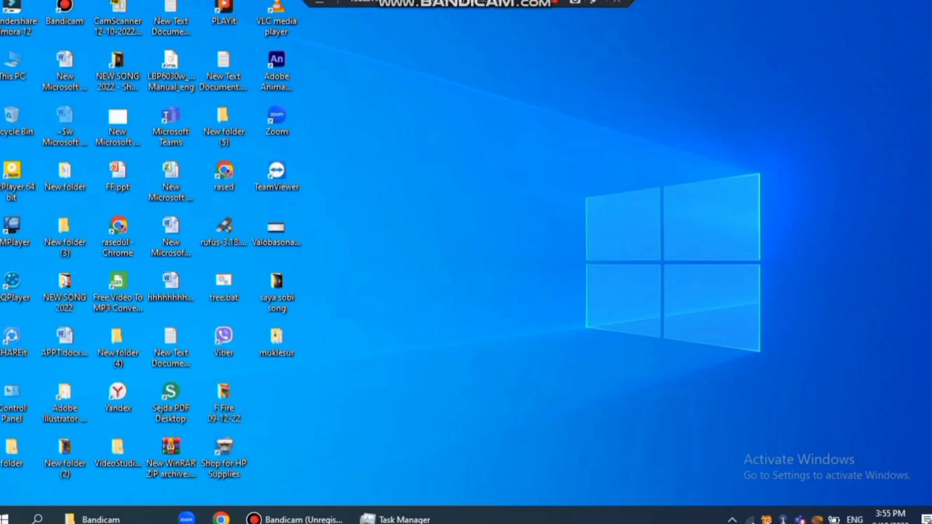
right_click(444, 112)
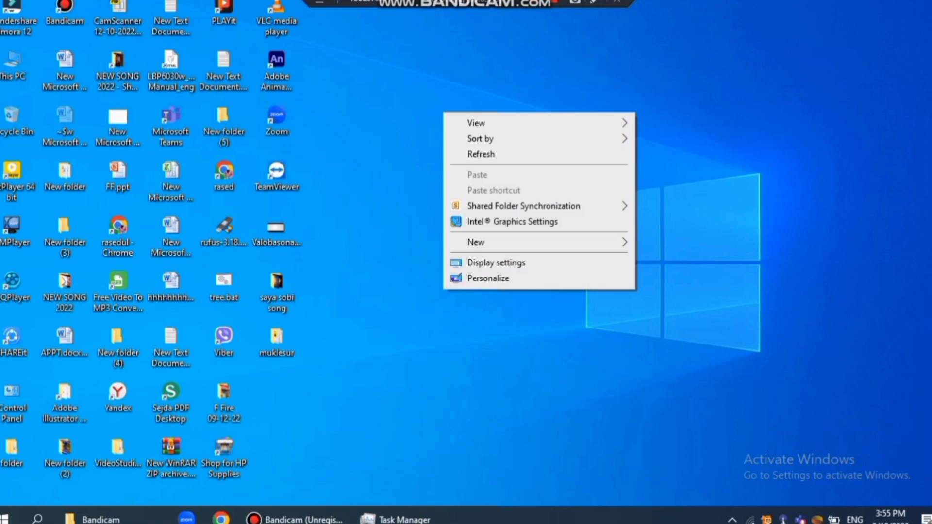
click(480, 154)
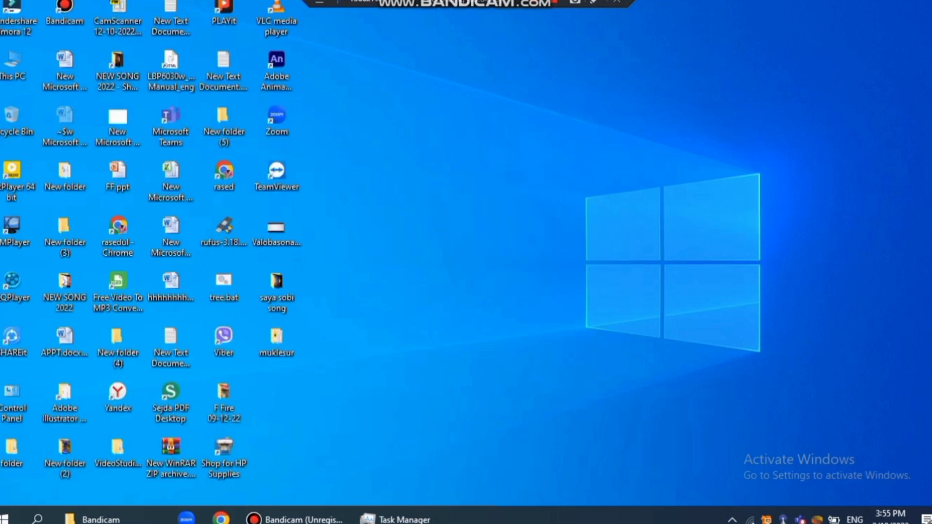
right_click(442, 130)
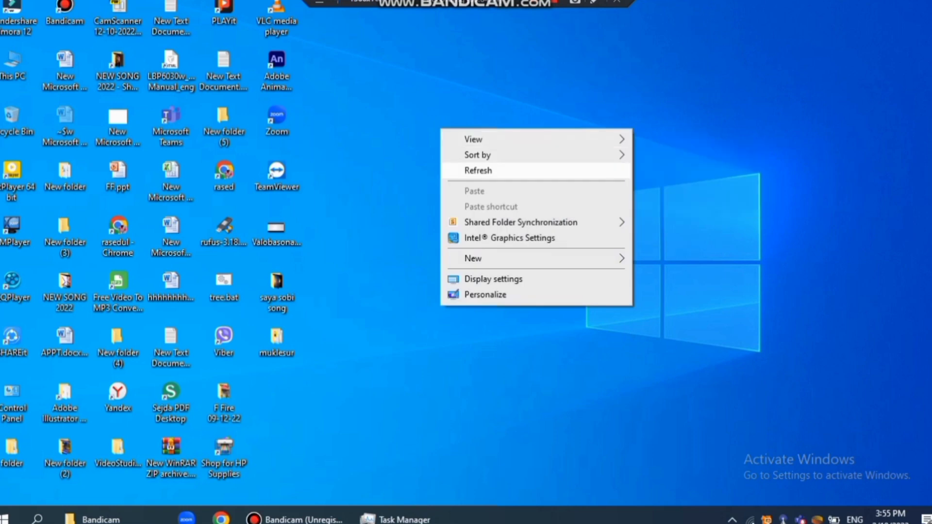
click(478, 169)
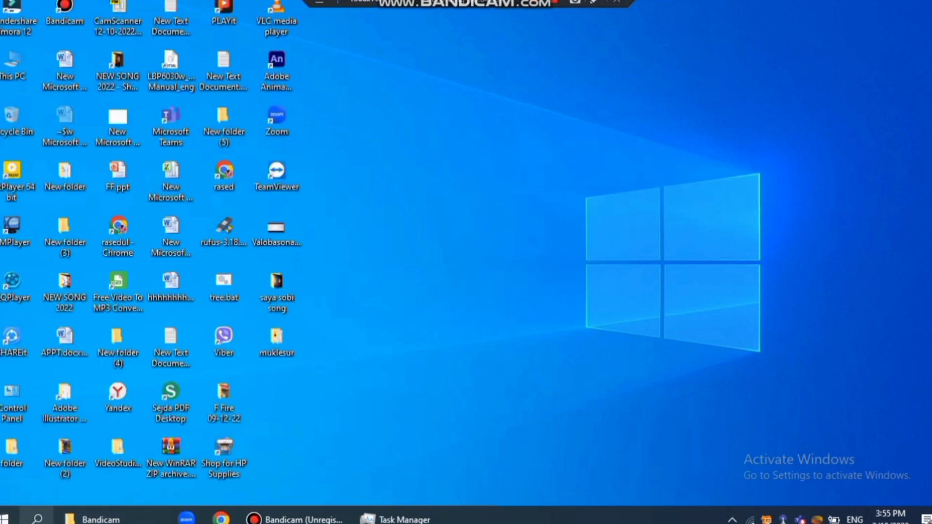
Search Windows for "service", open Services and maximize its window.
click(37, 519)
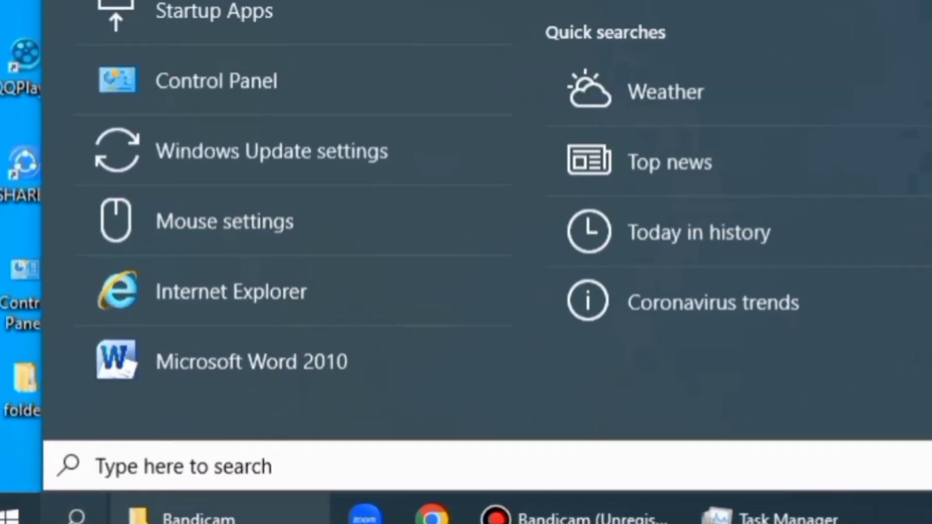
text(erv)
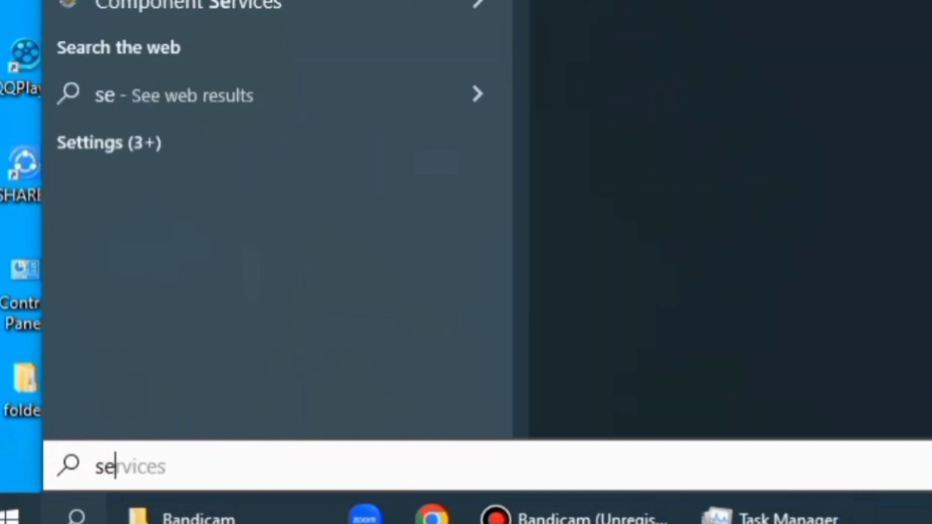
text(ice)
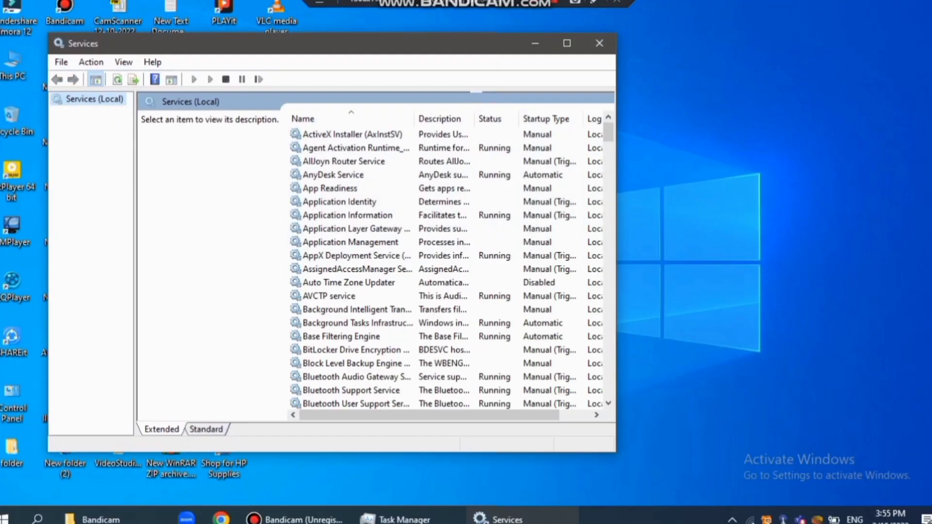
click(567, 43)
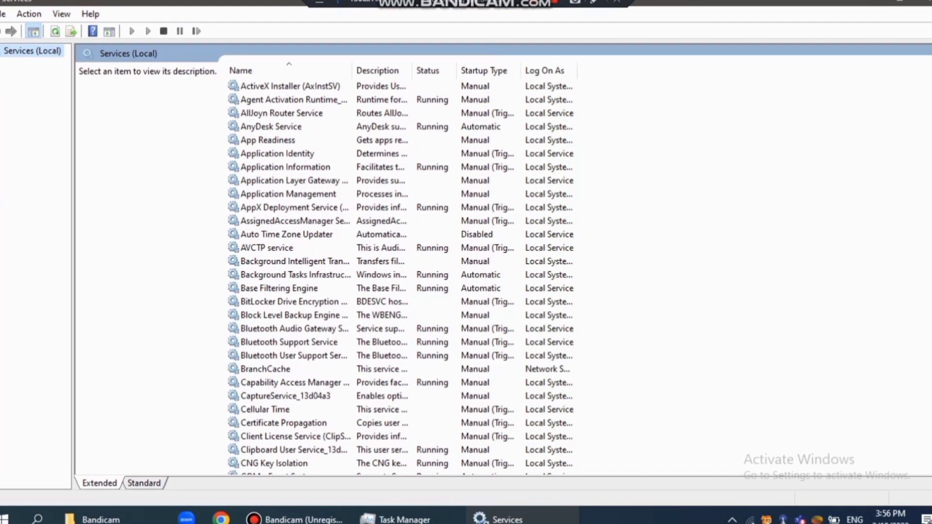
Find the Windows Update service in the services list and open its properties.
scroll(401, 274, down, 20)
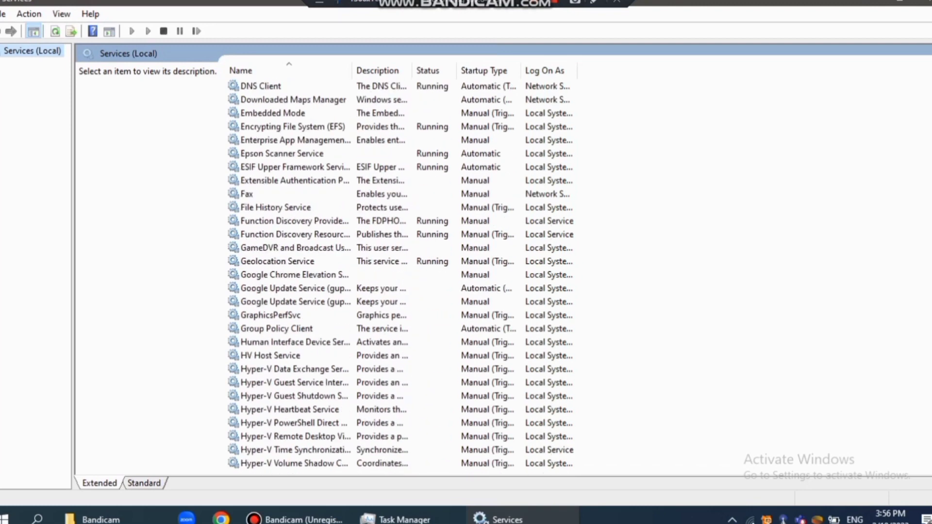
scroll(400, 274, down, 16)
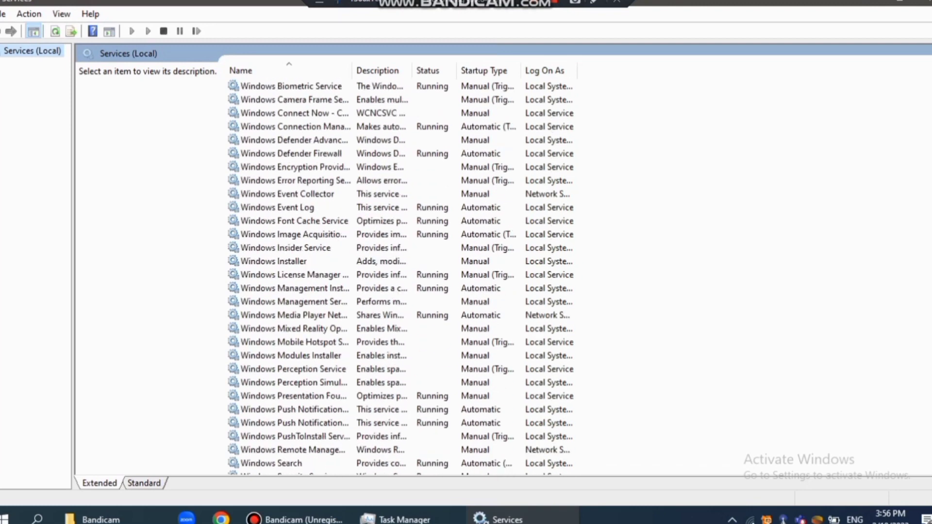
scroll(400, 274, down, 6)
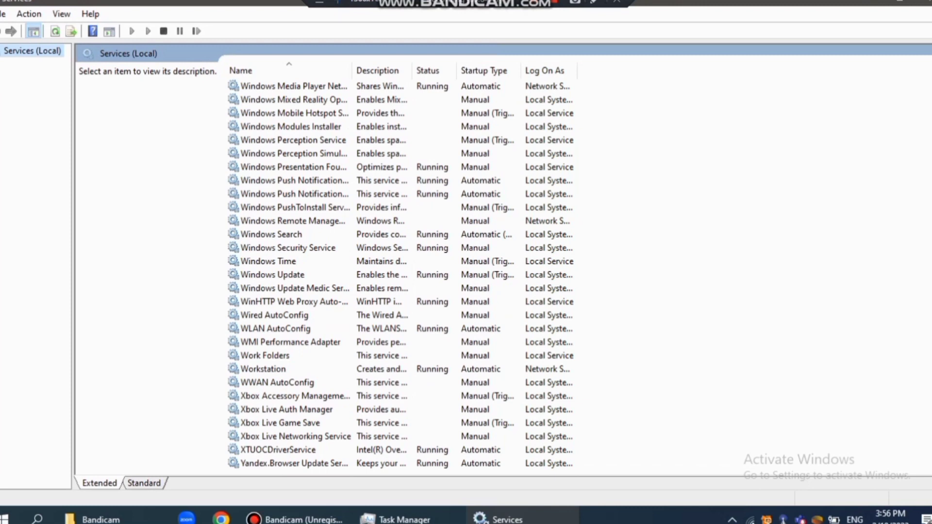
click(400, 274)
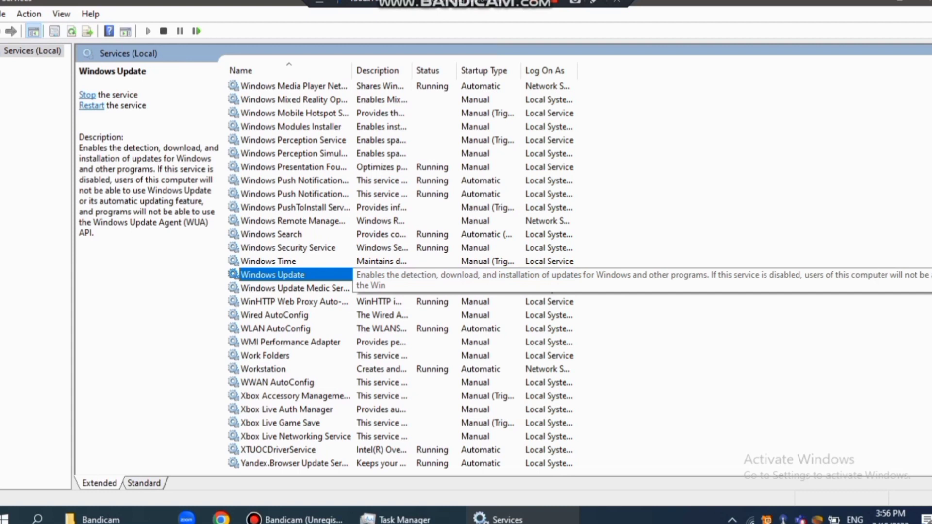
right_click(363, 274)
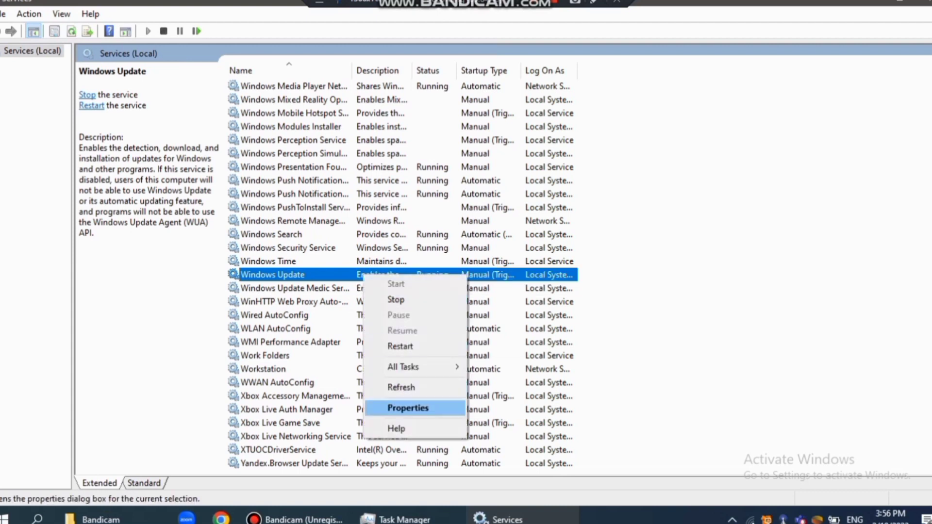
key(Return)
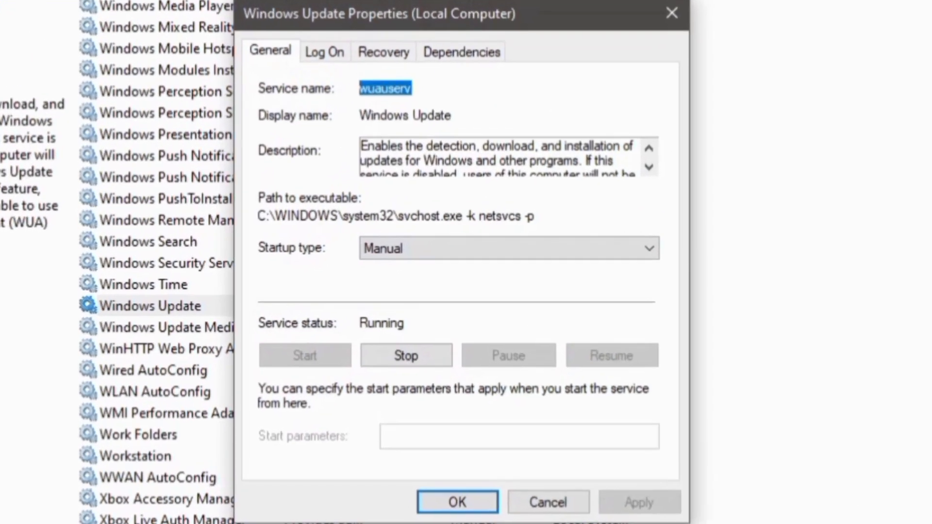
Set the Windows Update service's startup type to Disabled, apply the change and close its properties.
click(509, 248)
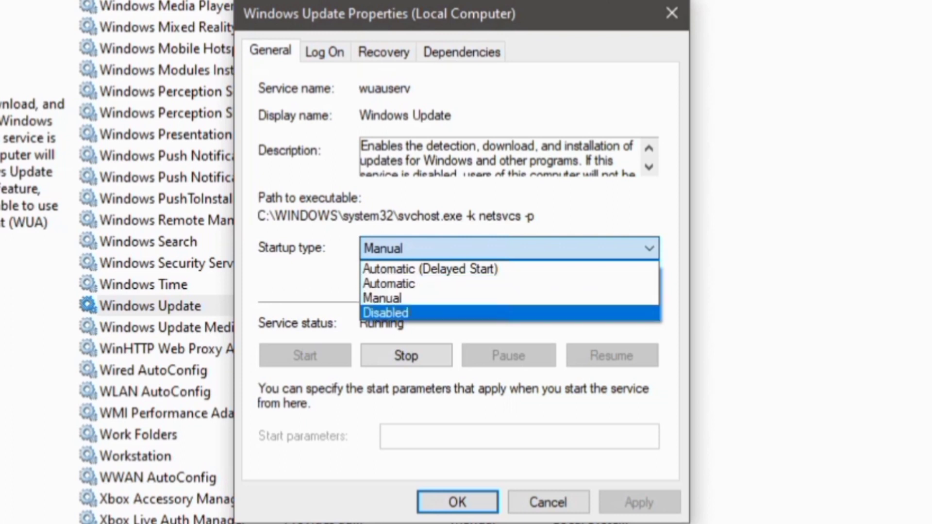
key(Return)
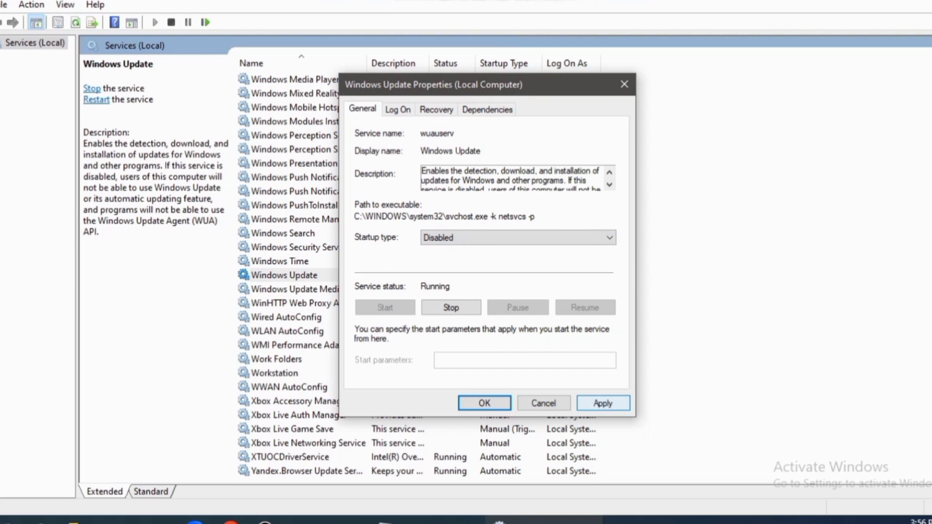
click(639, 502)
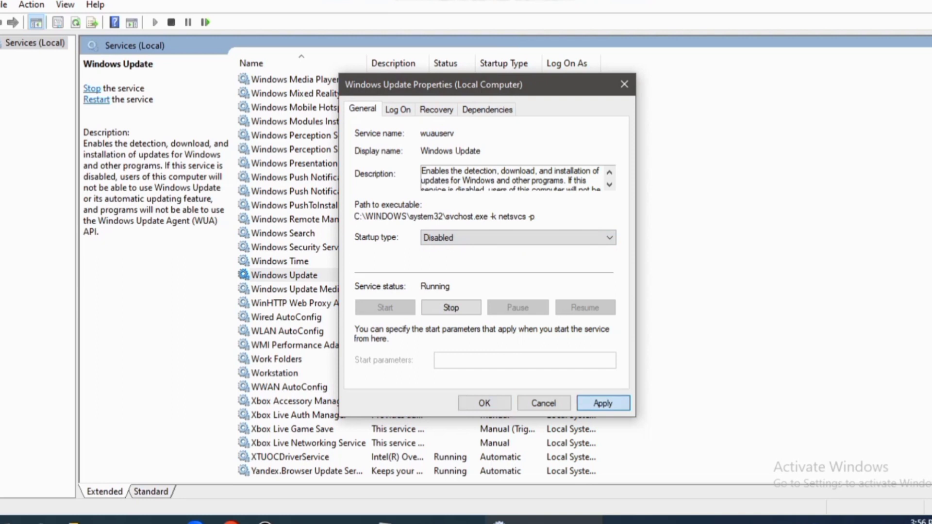
key(Return)
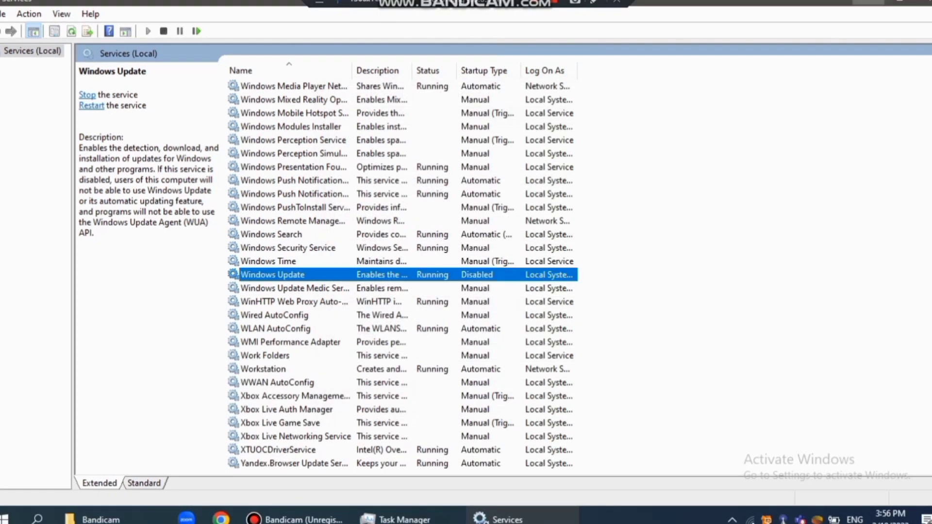
Show the desktop and refresh it four times in a row.
key(super+d)
right_click(583, 132)
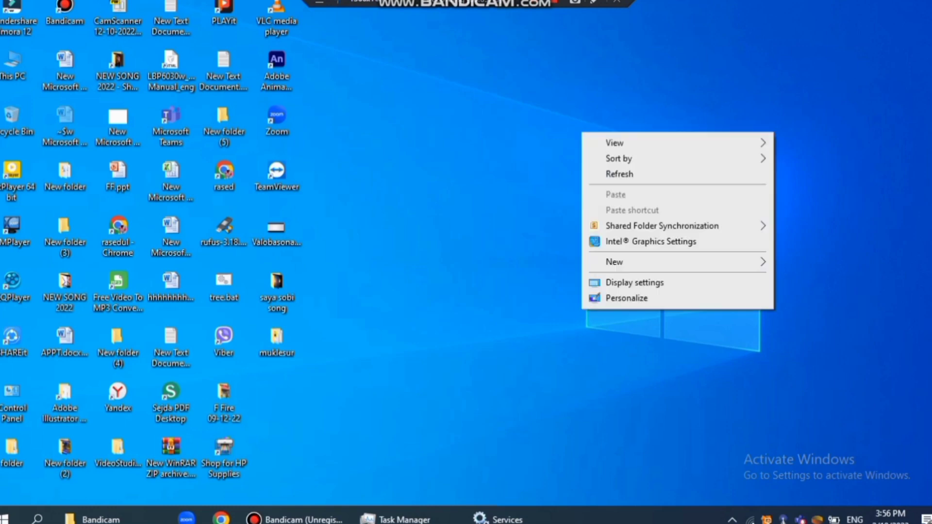
click(619, 174)
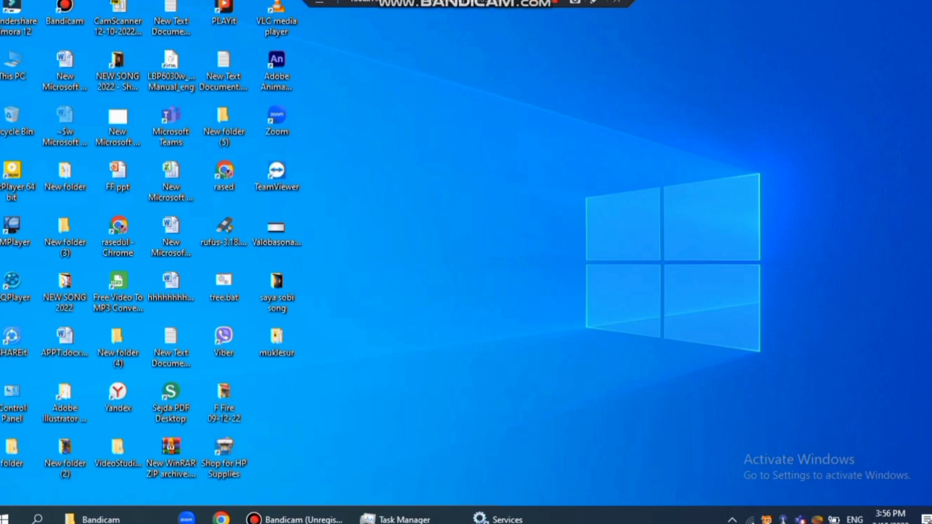
right_click(413, 97)
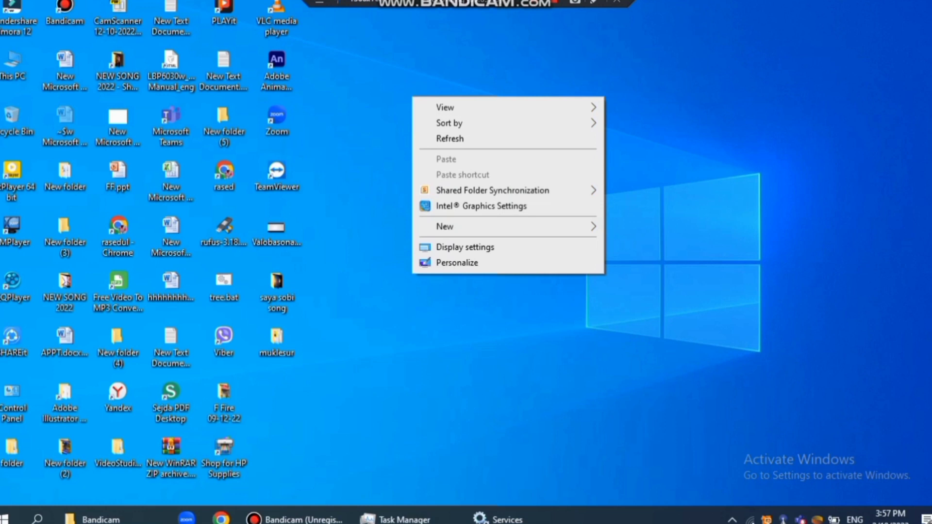
click(449, 138)
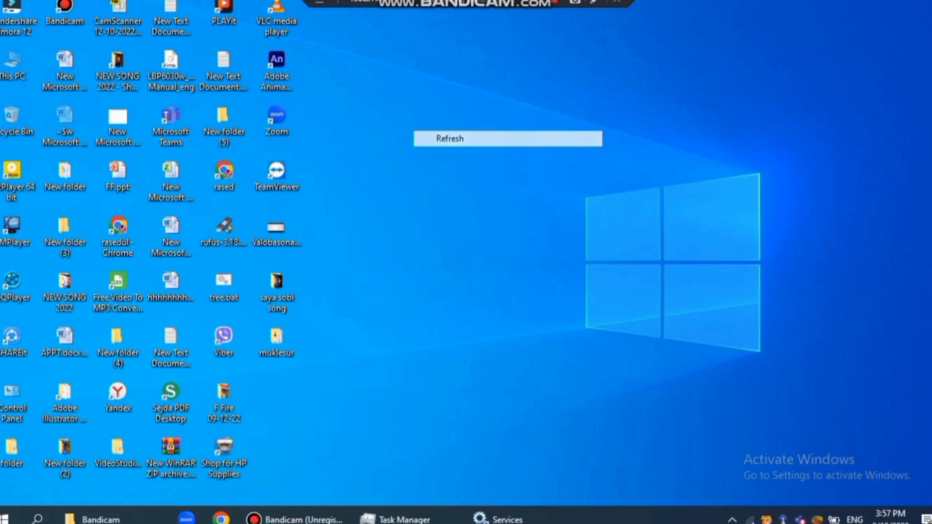
right_click(447, 135)
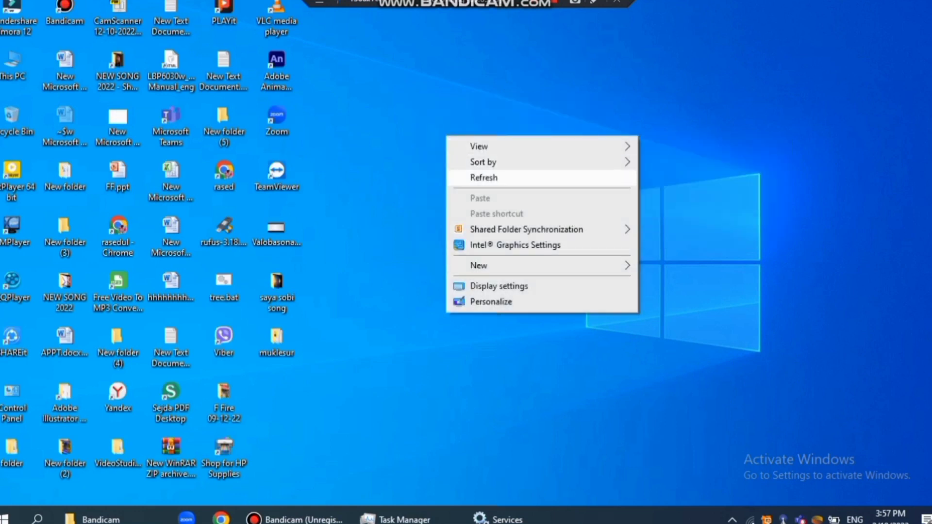
click(480, 177)
right_click(429, 130)
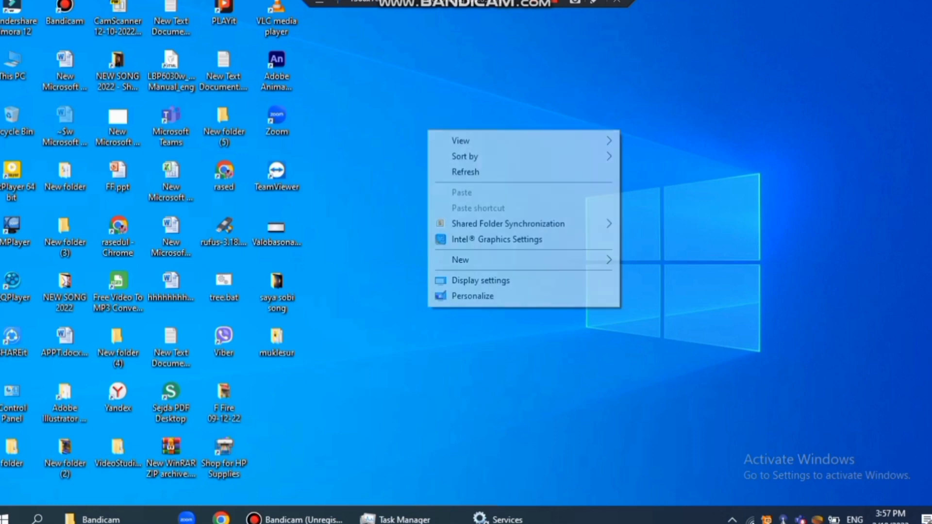
click(485, 171)
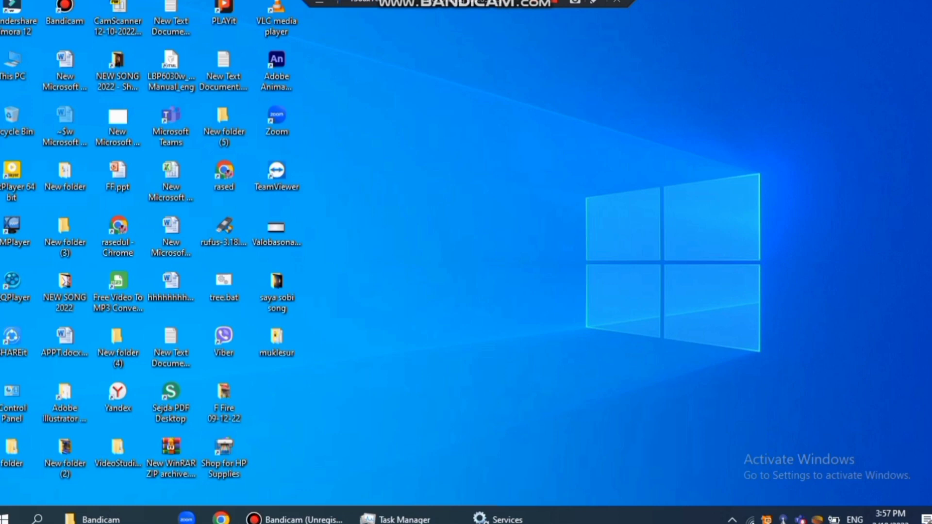
Open the Registry Editor by running regedit.exe from the Run dialog.
key(super+r)
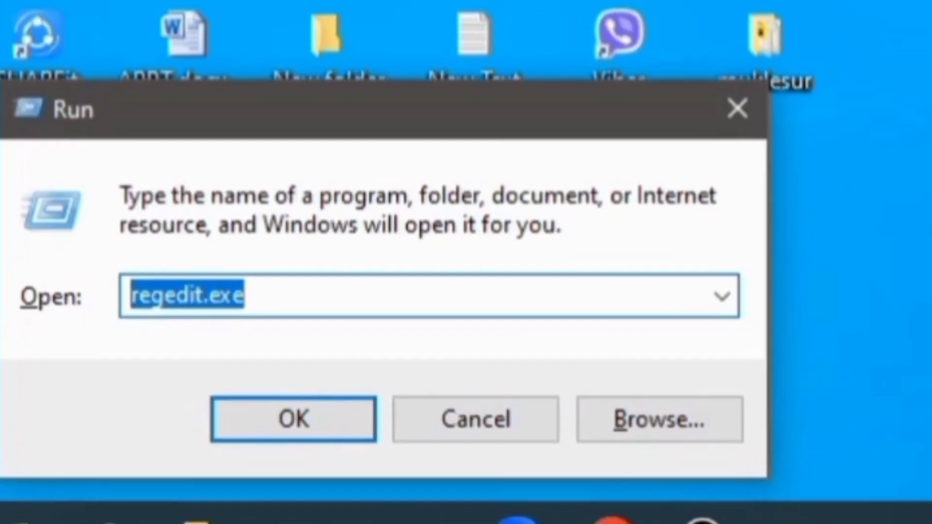
key(BackSpace)
text(re)
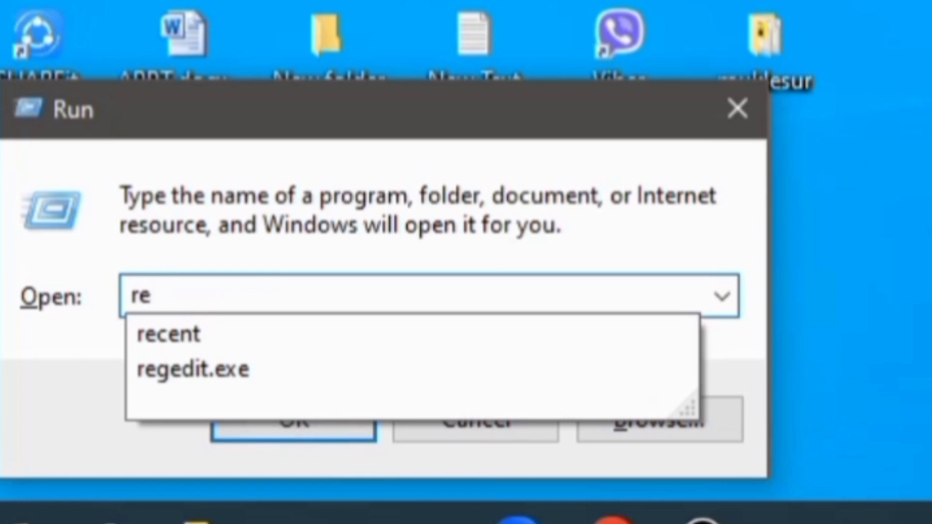
text(gedit)
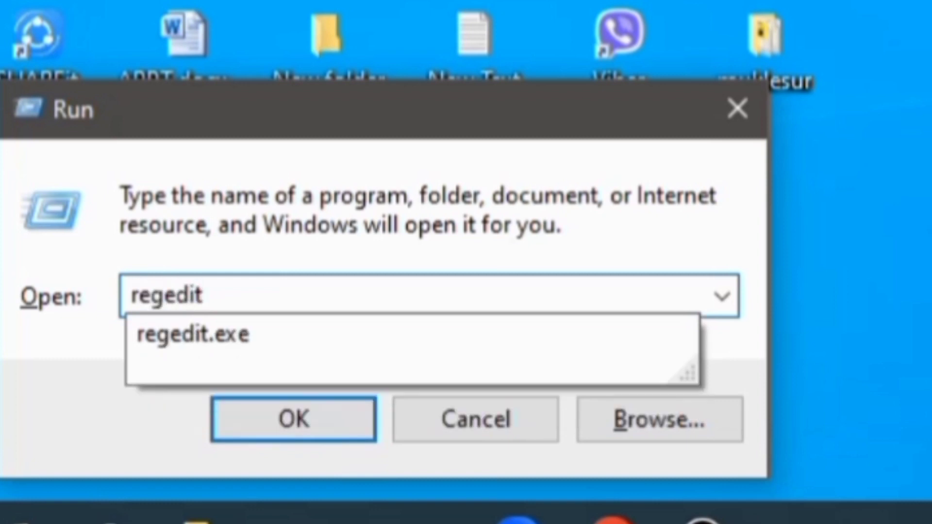
text(.exe)
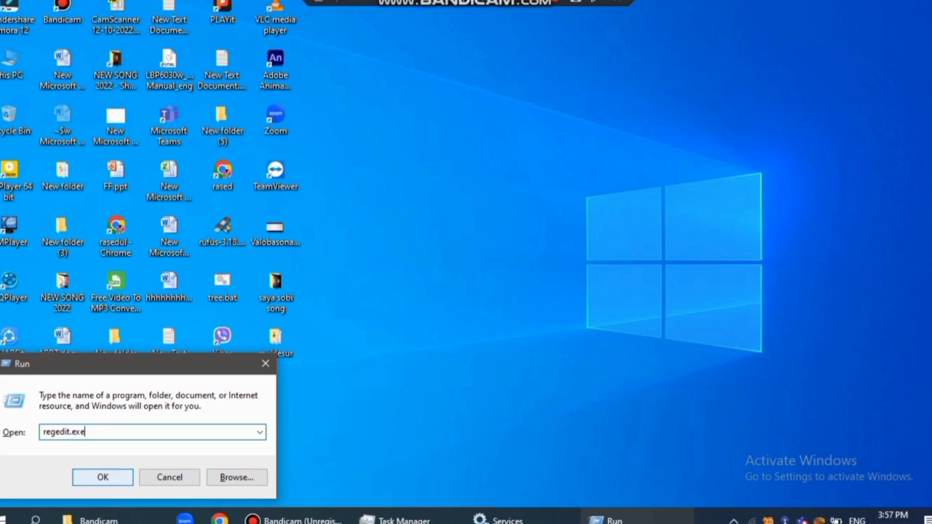
key(Return)
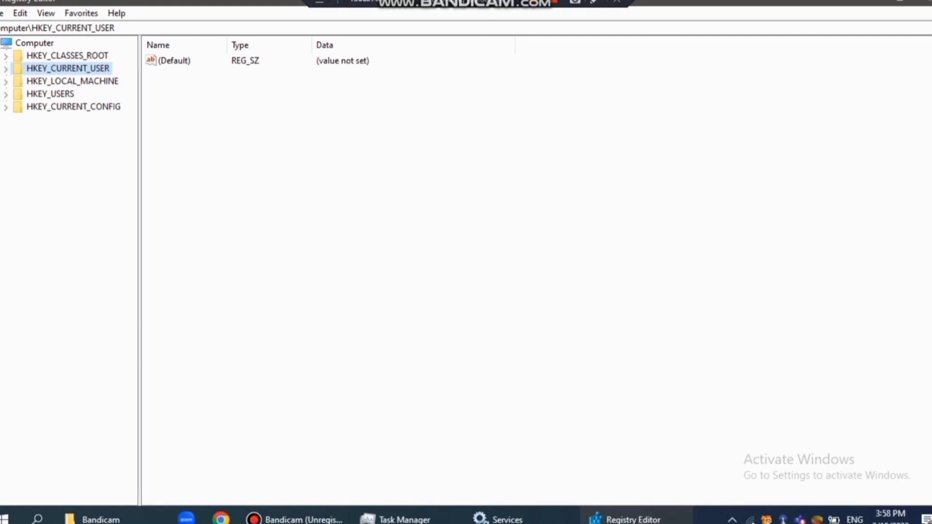
Expand HKEY_CURRENT_USER and Control Panel in the registry tree and open the Desktop key.
key(Right)
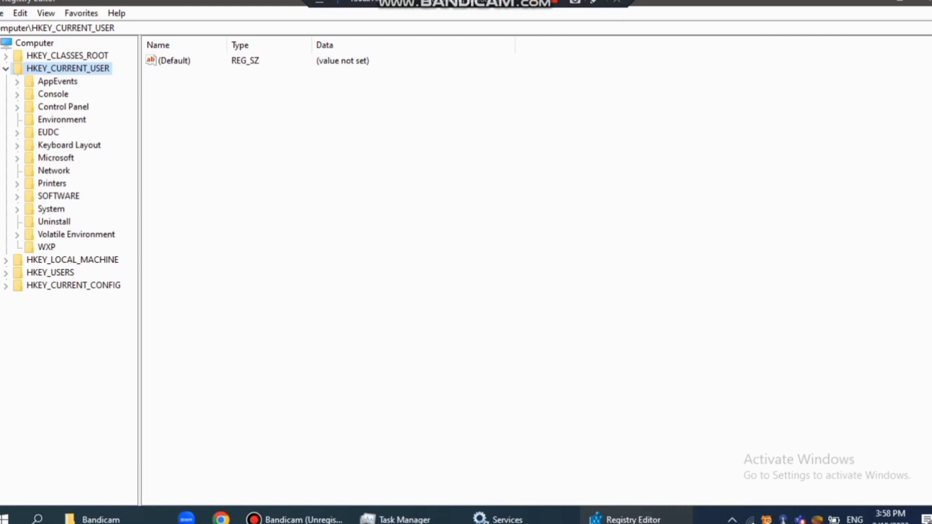
click(17, 107)
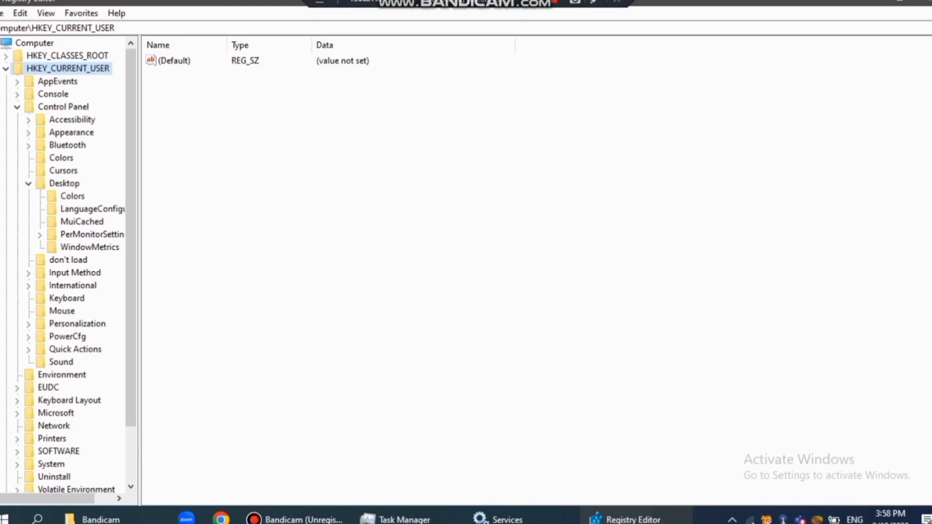
double_click(64, 183)
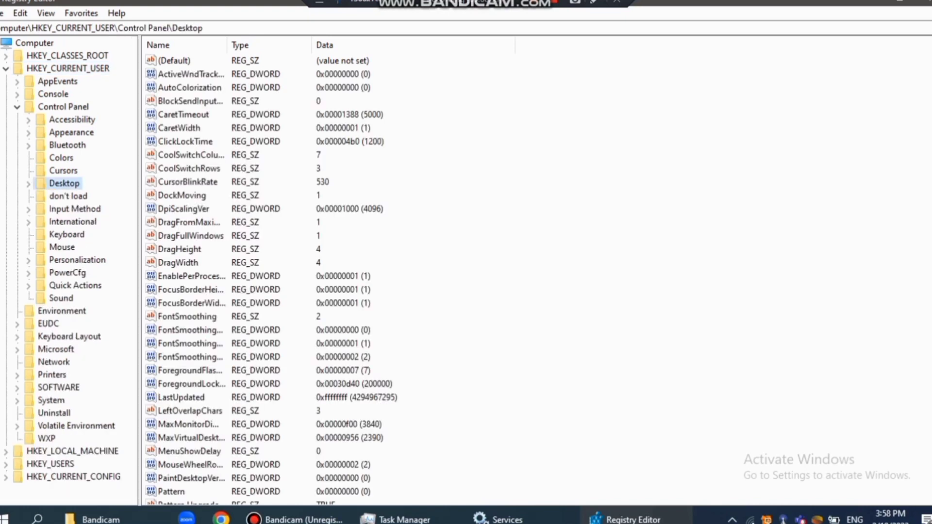
Open the MenuShowDelay string in the Desktop key and confirm its value data as 0.
scroll(272, 280, down, 2)
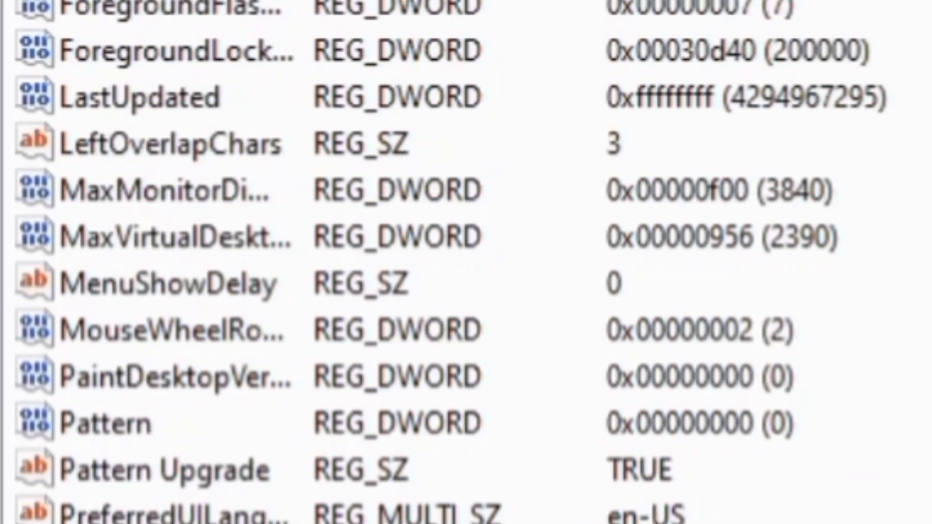
scroll(466, 262, down, 1)
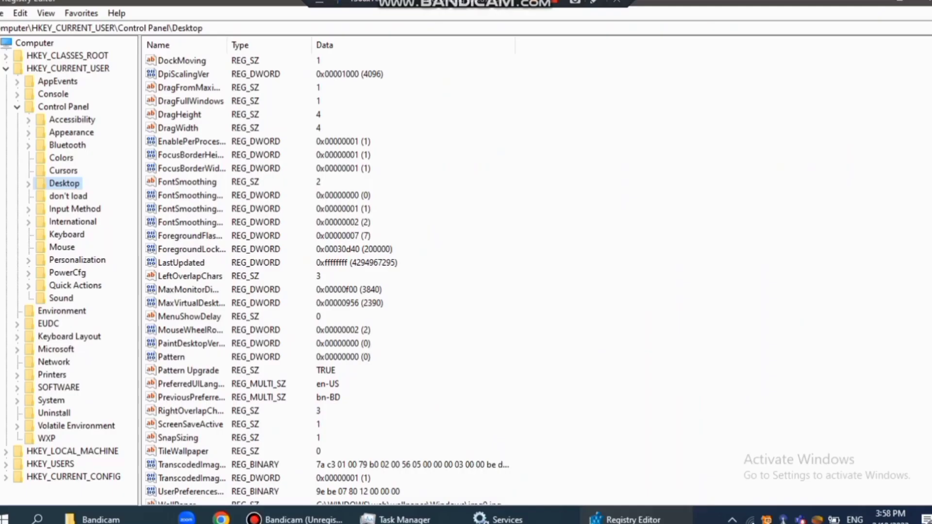
double_click(167, 237)
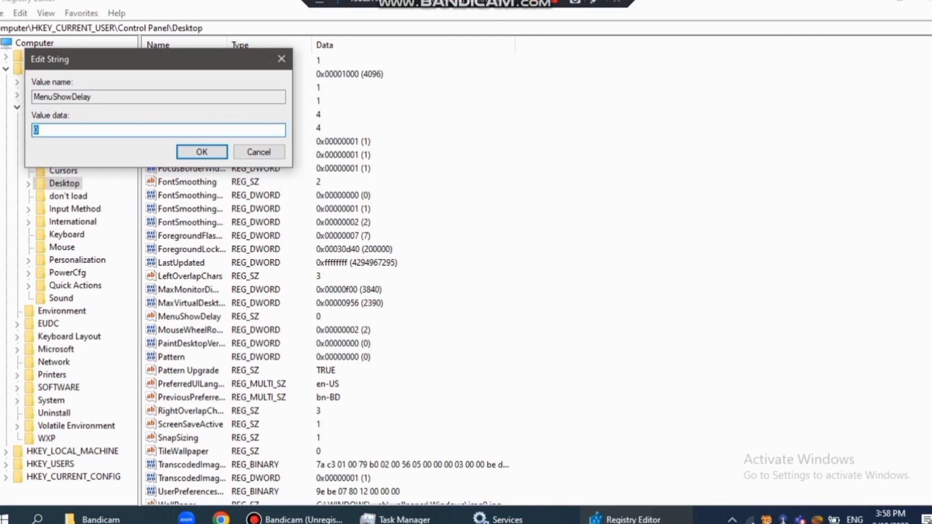
click(201, 151)
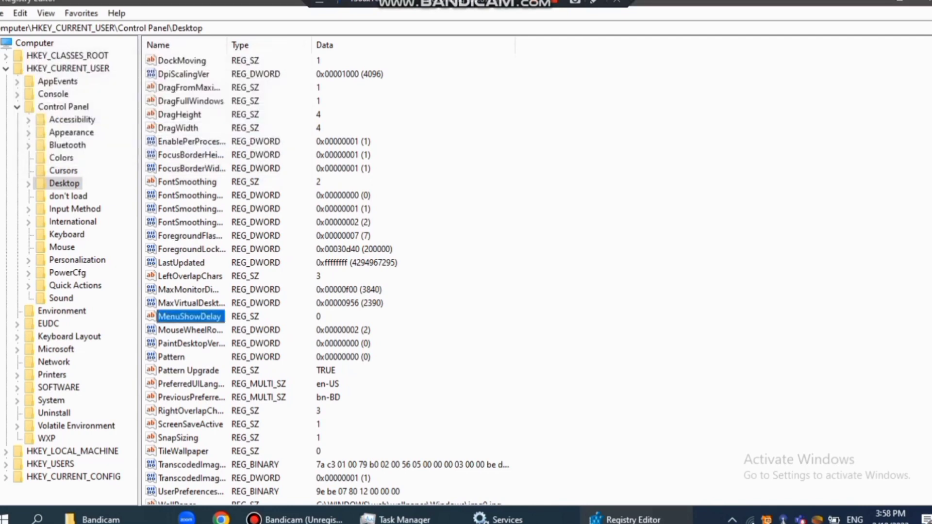
Return to the desktop and refresh it several times after the registry edit.
right_click(482, 184)
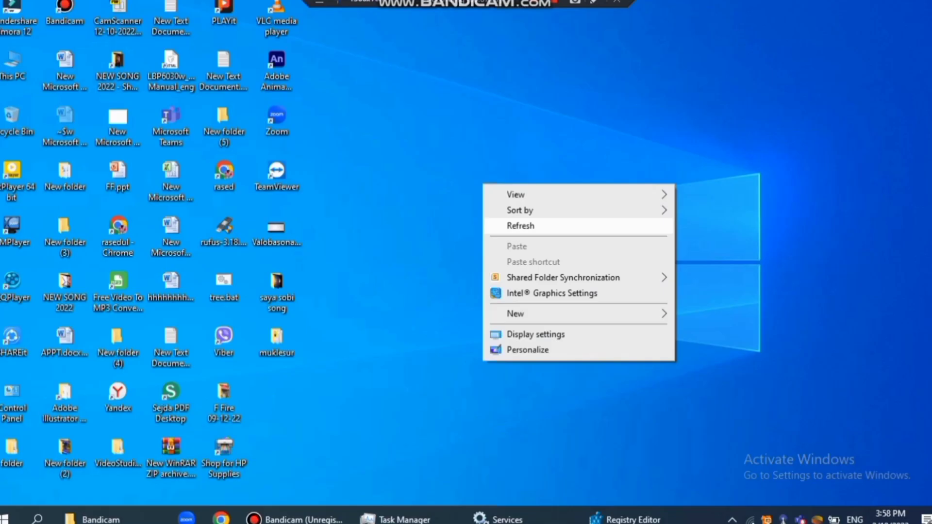
click(509, 225)
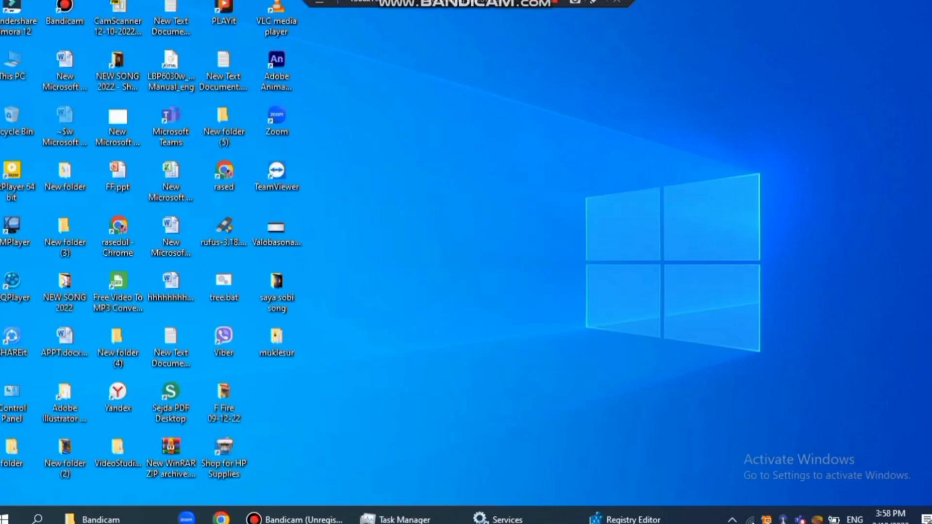
right_click(423, 168)
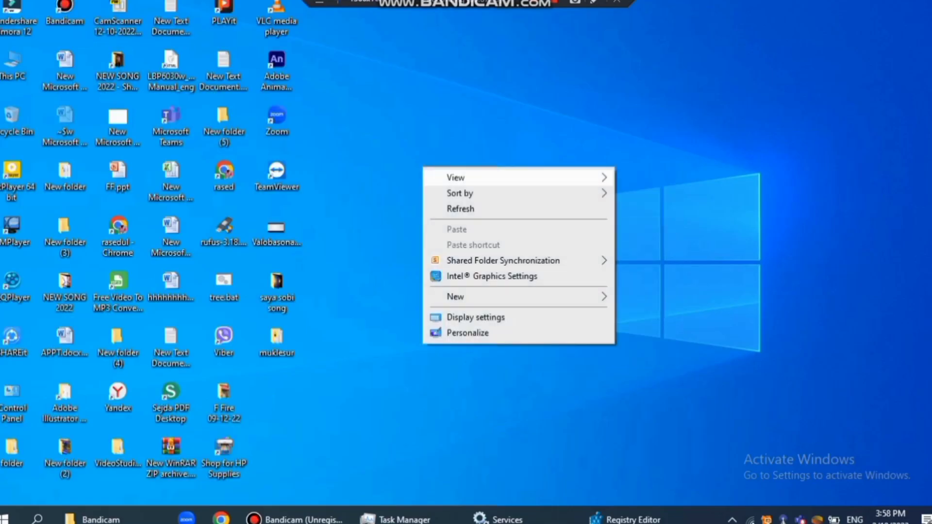
key(Return)
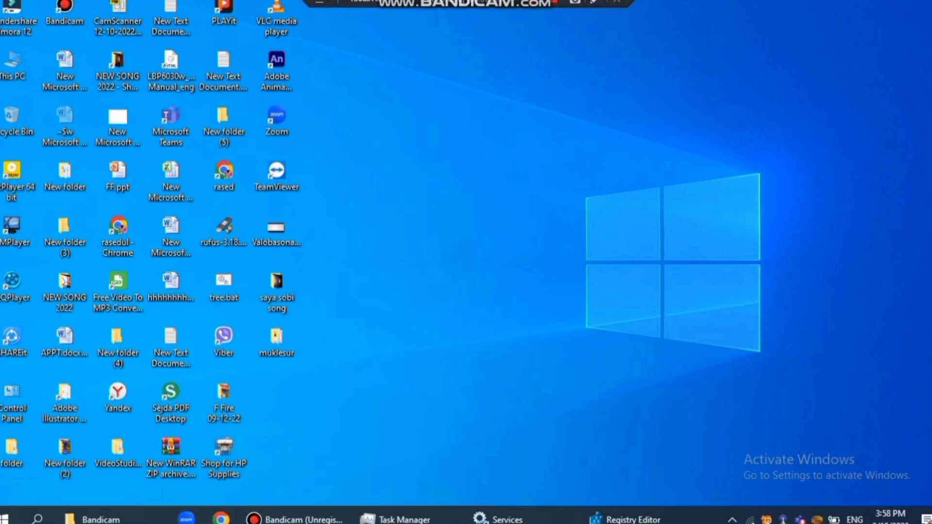
right_click(455, 207)
key(Return)
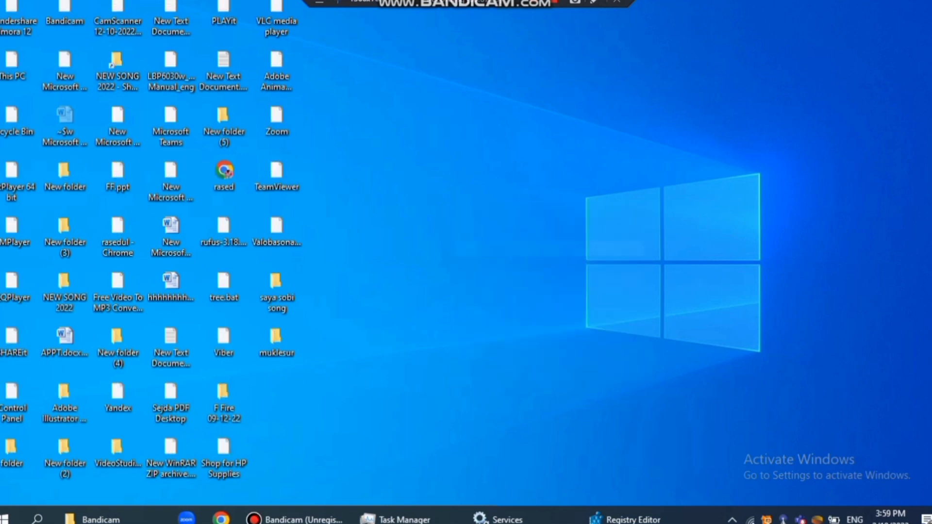
right_click(457, 187)
key(Return)
right_click(489, 231)
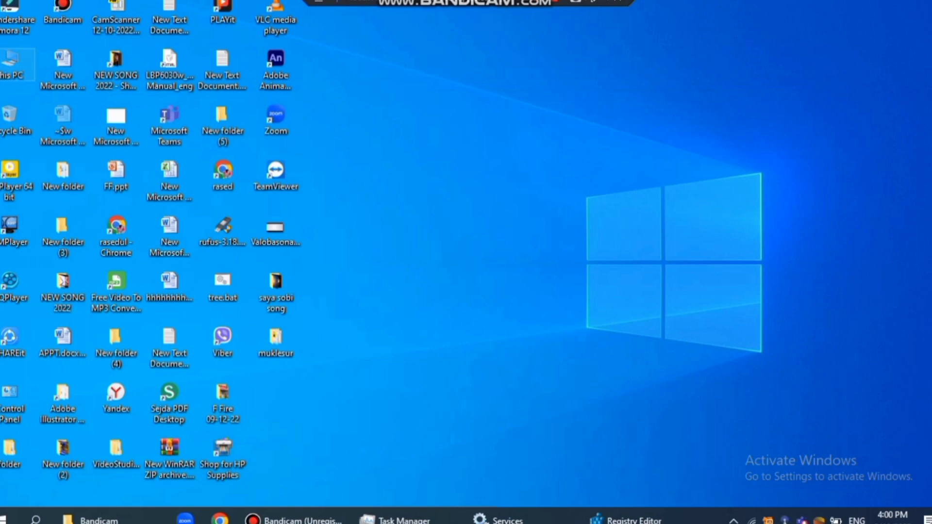
Open This PC in a maximized window and start Disk Cleanup from the properties of Local Disk (C:).
double_click(11, 62)
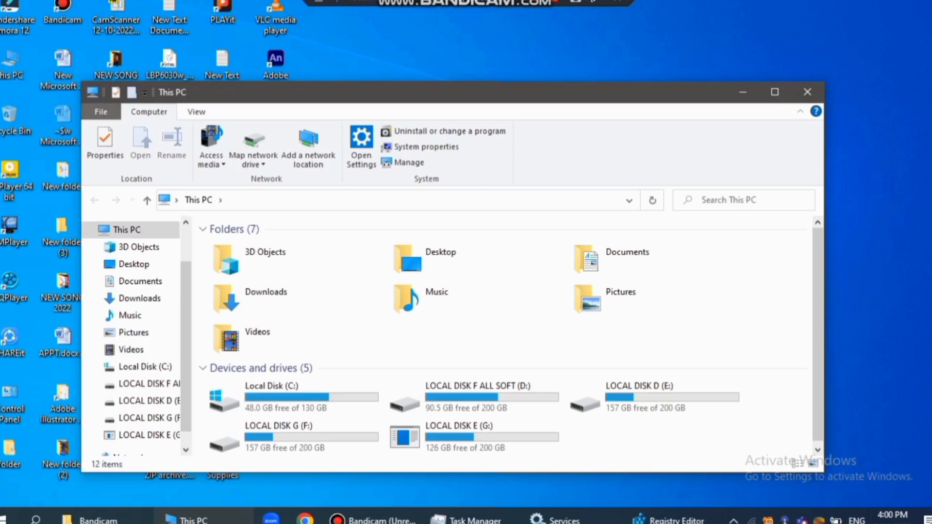
click(775, 92)
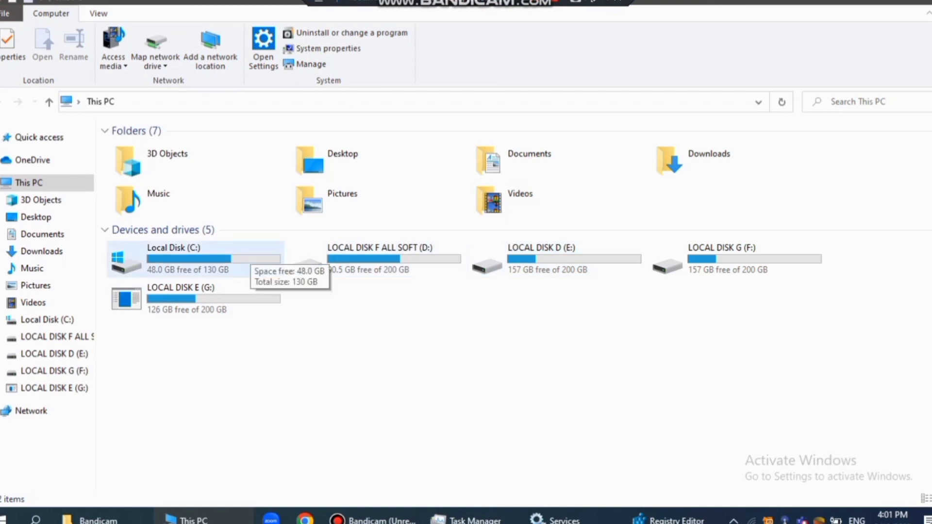
right_click(216, 260)
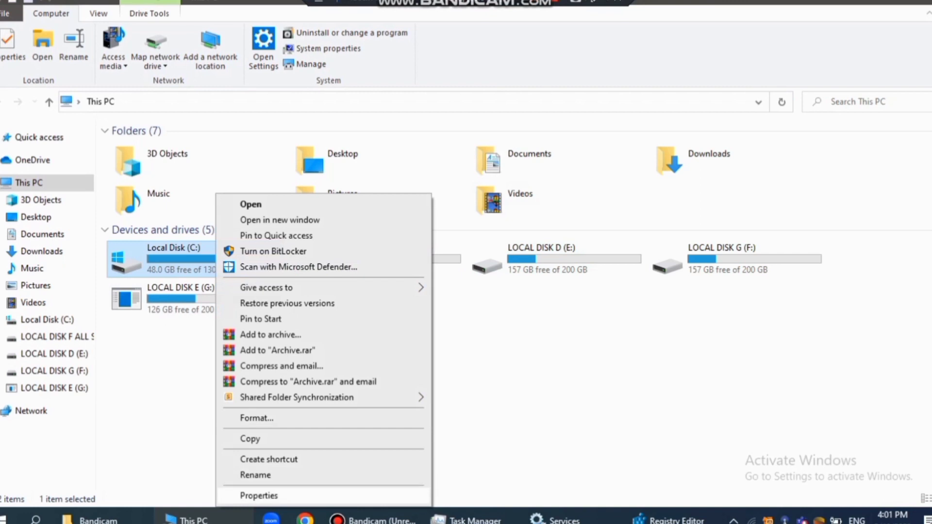
click(259, 495)
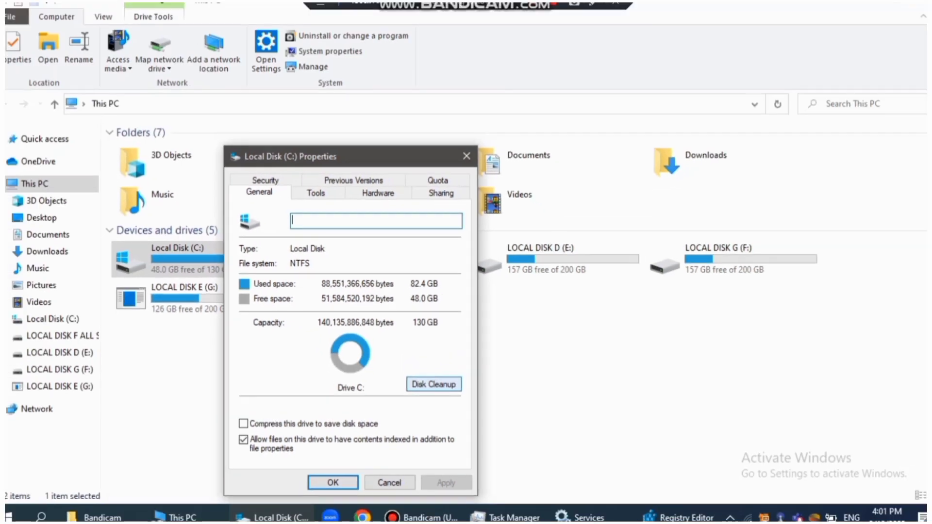
click(440, 348)
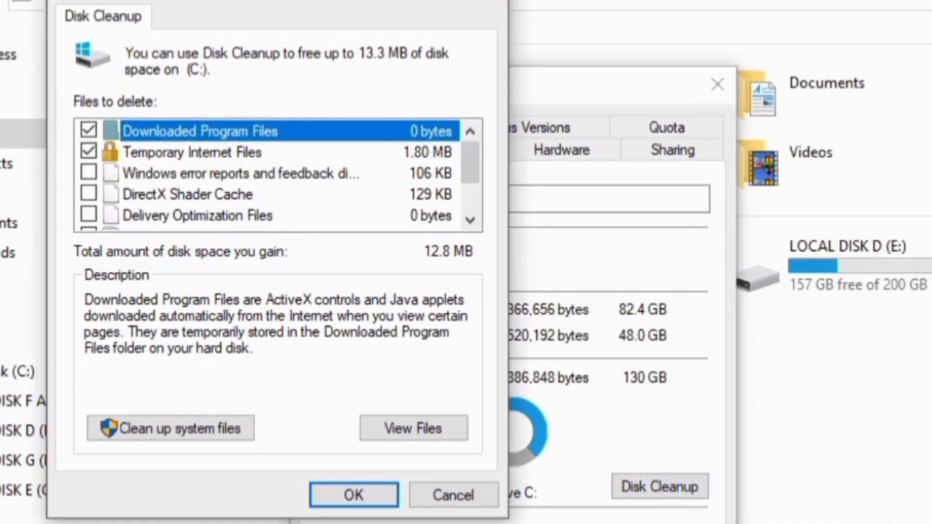
Include all file categories, such as Windows error reports, DirectX Shader Cache, Recycle Bin and Thumbnails, and permanently delete those files from drive C:.
click(88, 173)
click(89, 194)
click(88, 214)
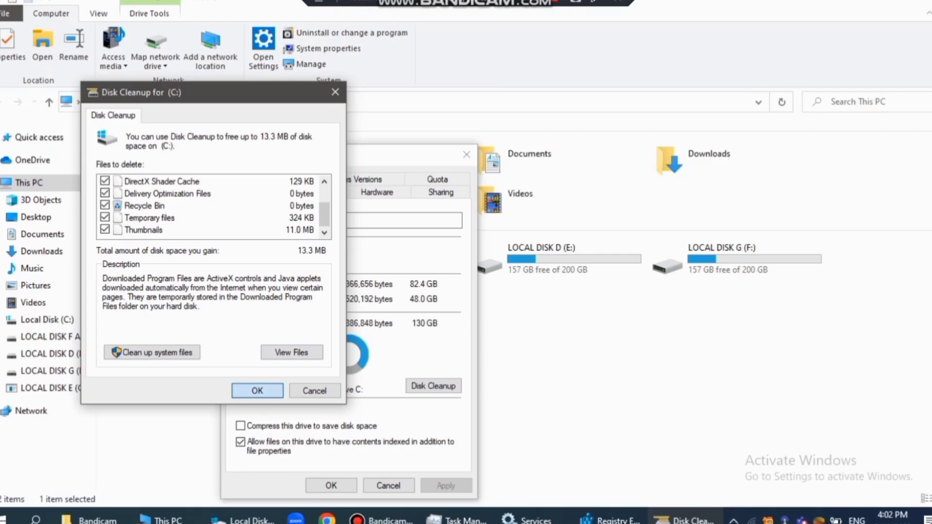
key(Return)
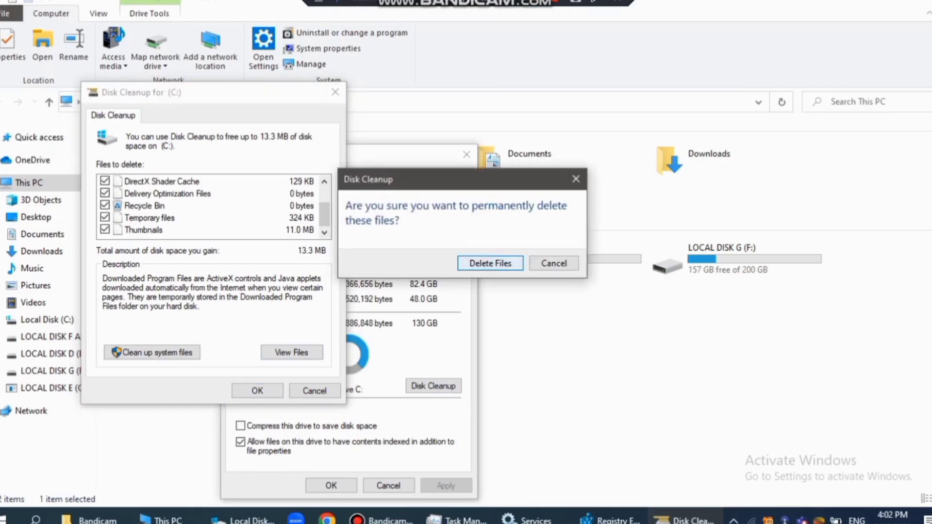
key(Return)
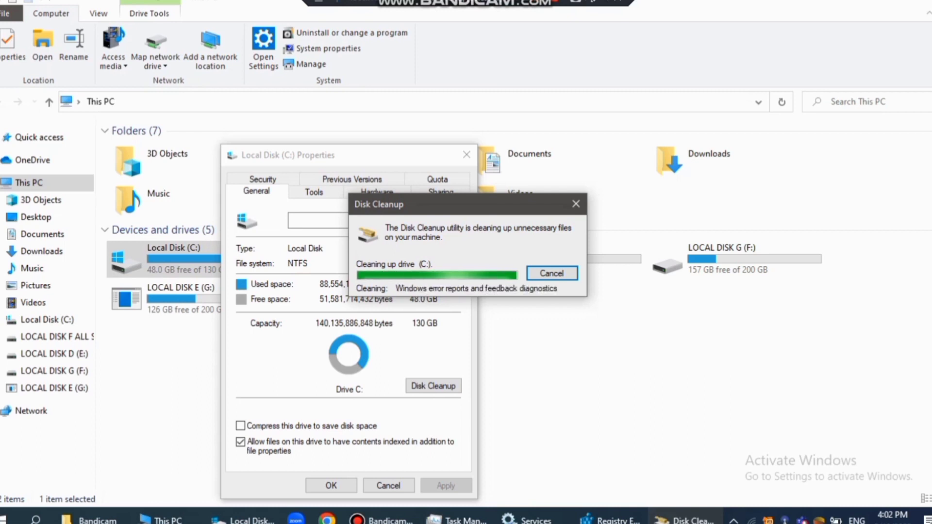
Return to This PC and start Disk Cleanup from the properties of LOCAL DISK F ALL SOFT (D:).
click(558, 199)
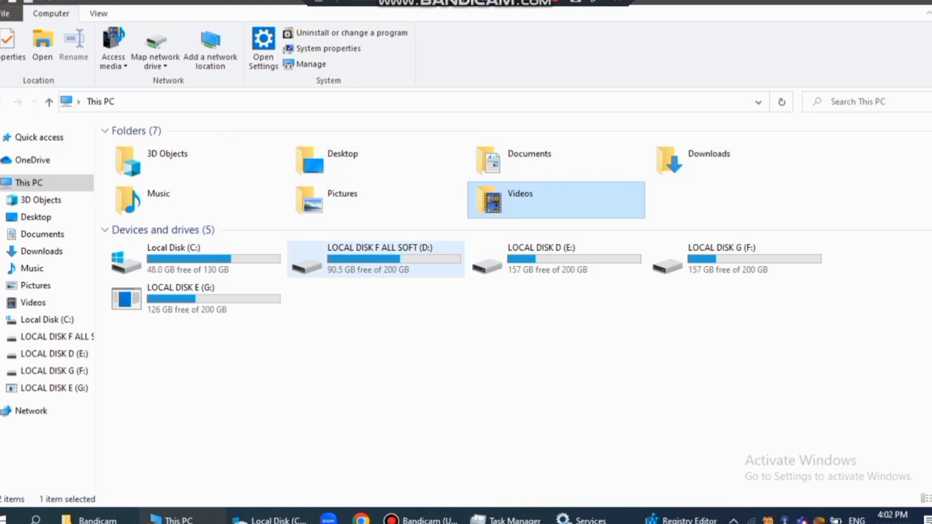
right_click(366, 257)
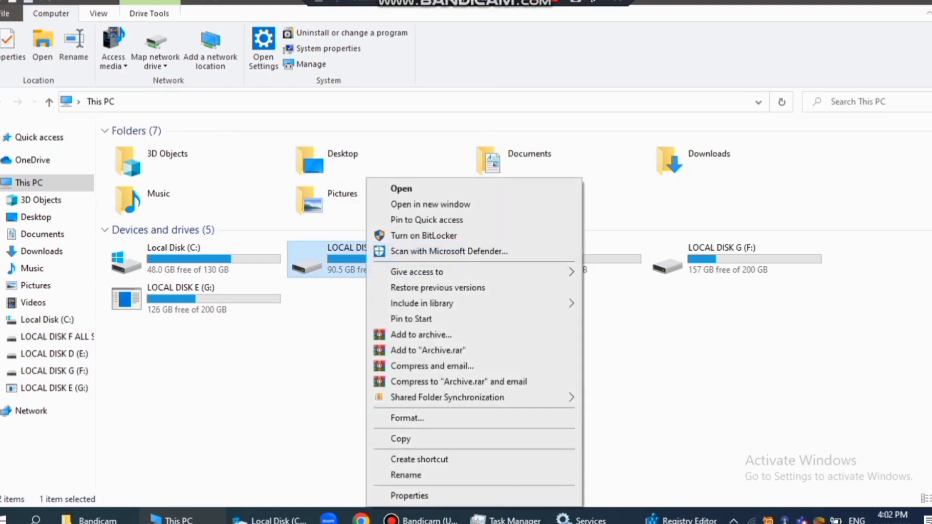
click(409, 496)
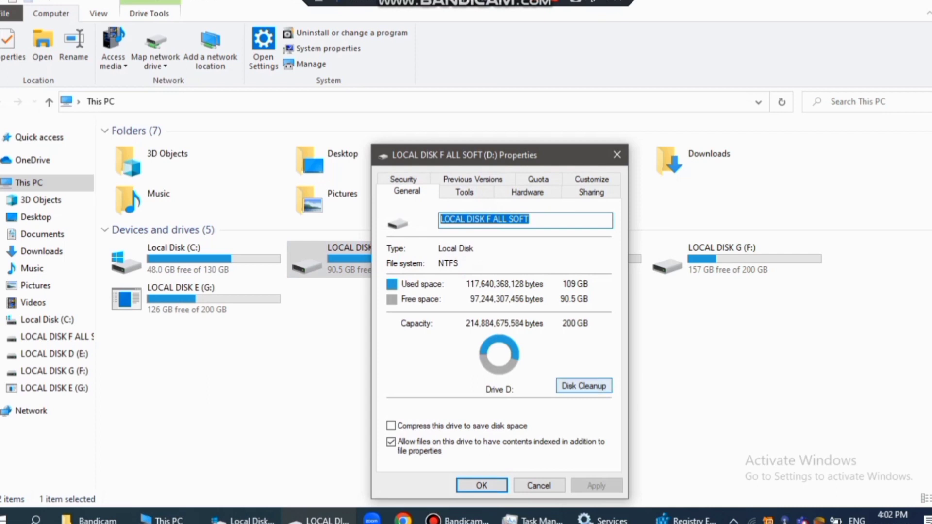
click(583, 386)
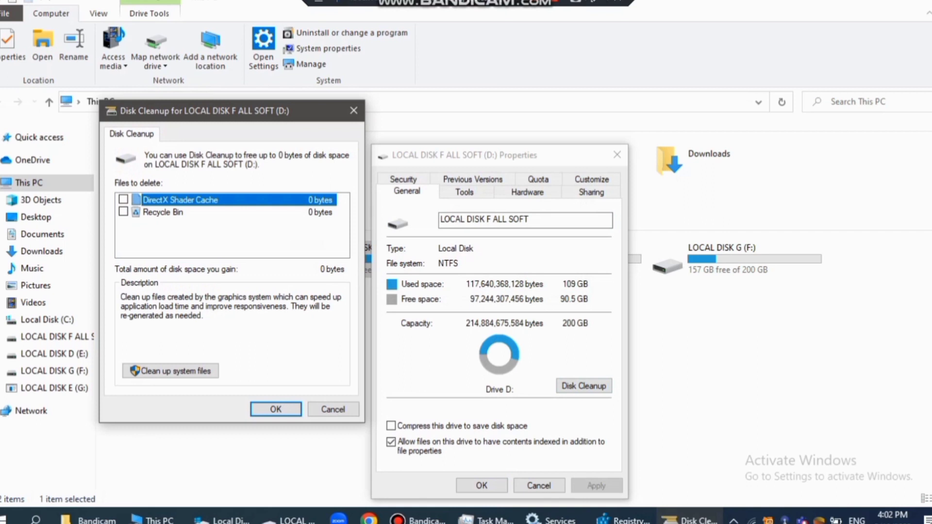
Permanently delete the DirectX Shader Cache and Recycle Bin files from drive D: and close both drive properties windows.
key(space)
click(123, 212)
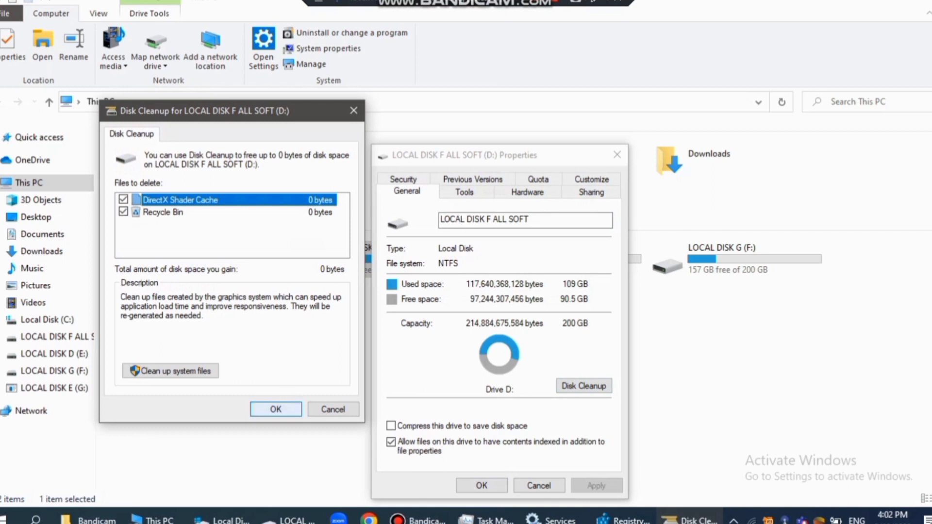
click(275, 409)
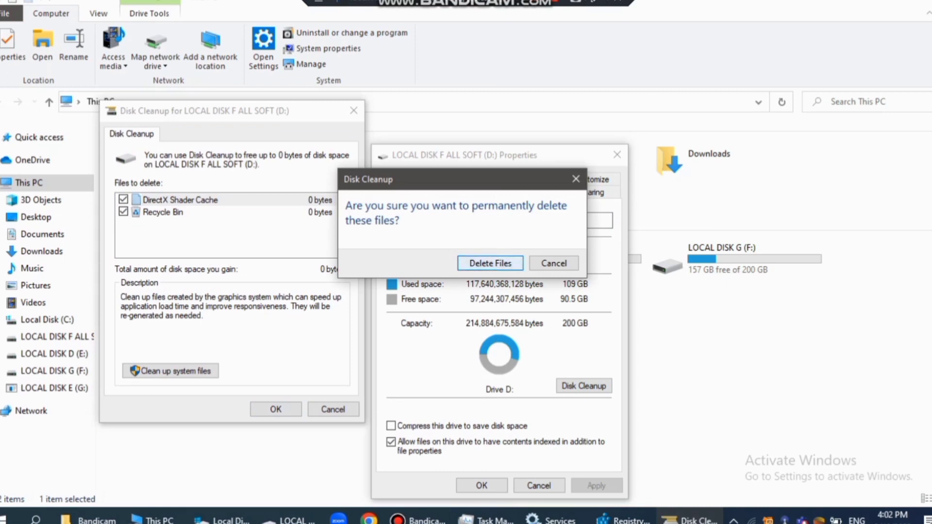
key(Return)
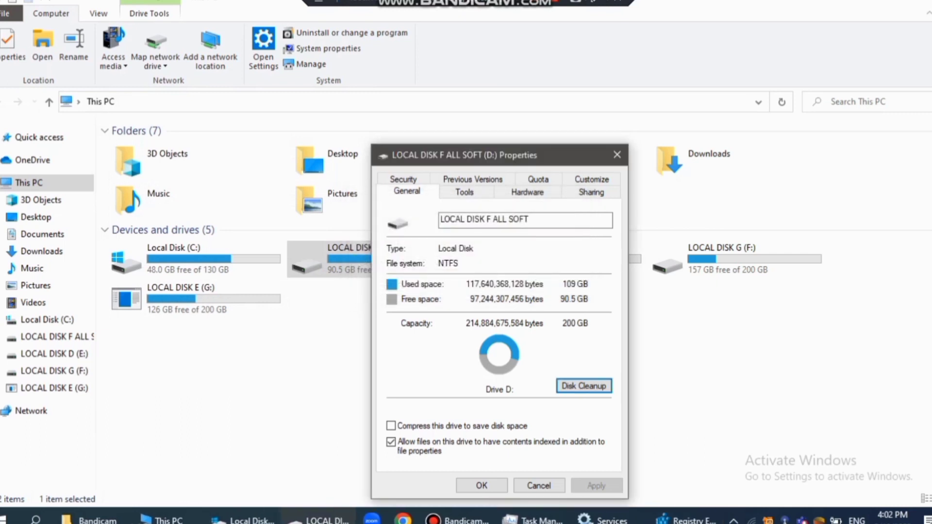
click(617, 154)
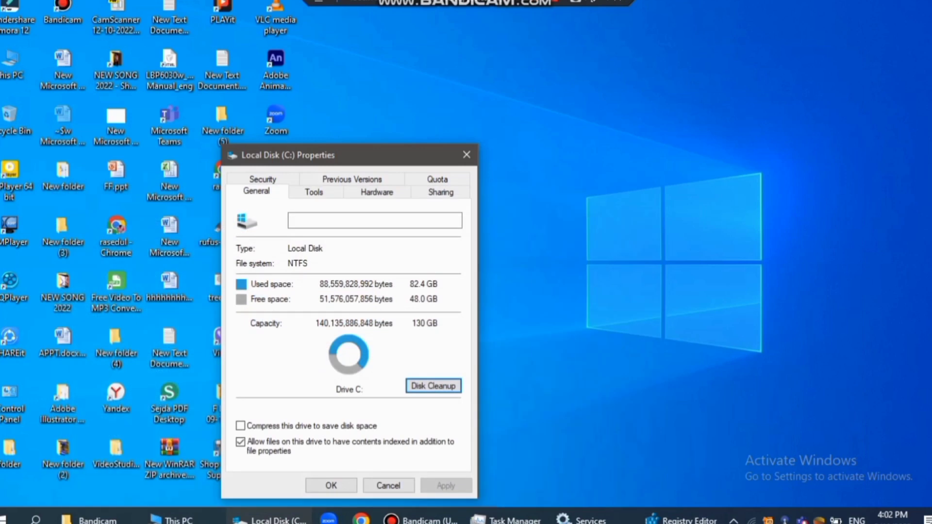
click(467, 155)
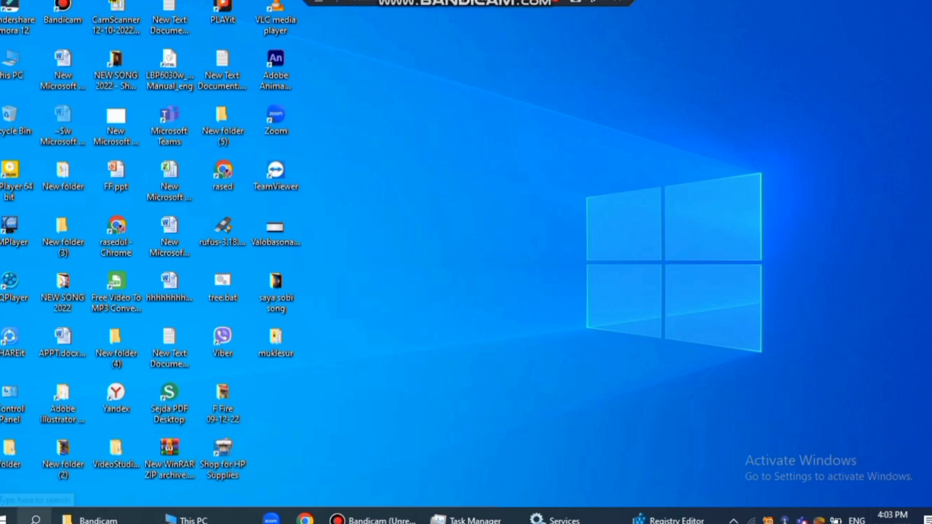
Search Windows for "def" and open Defragment and Optimize Drives.
click(35, 519)
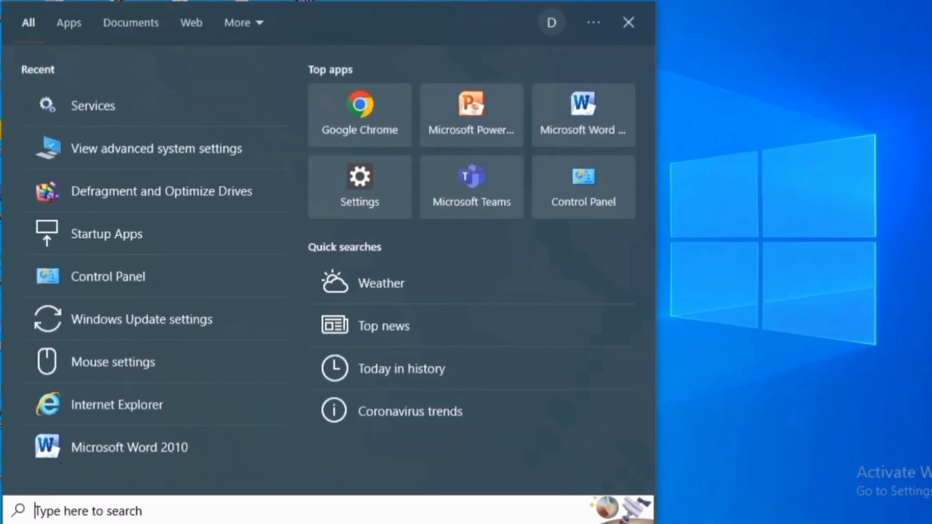
text(def)
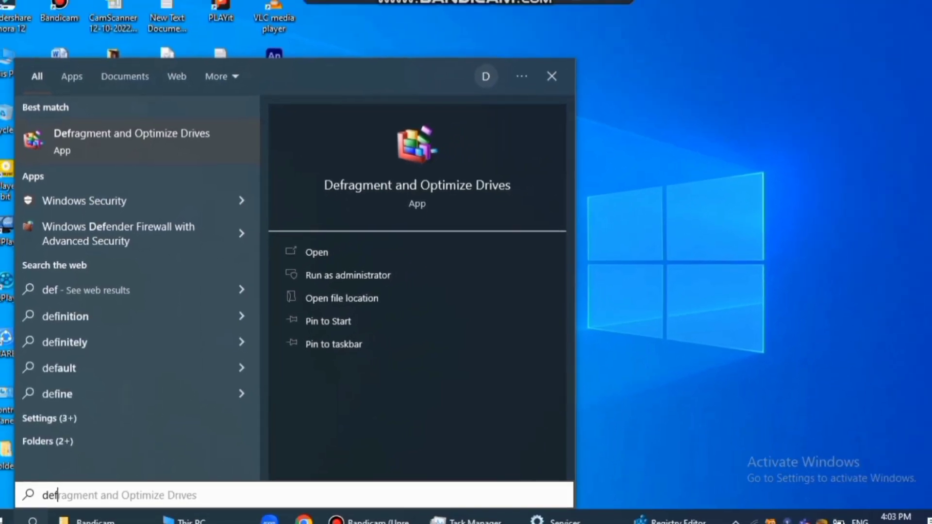
key(Return)
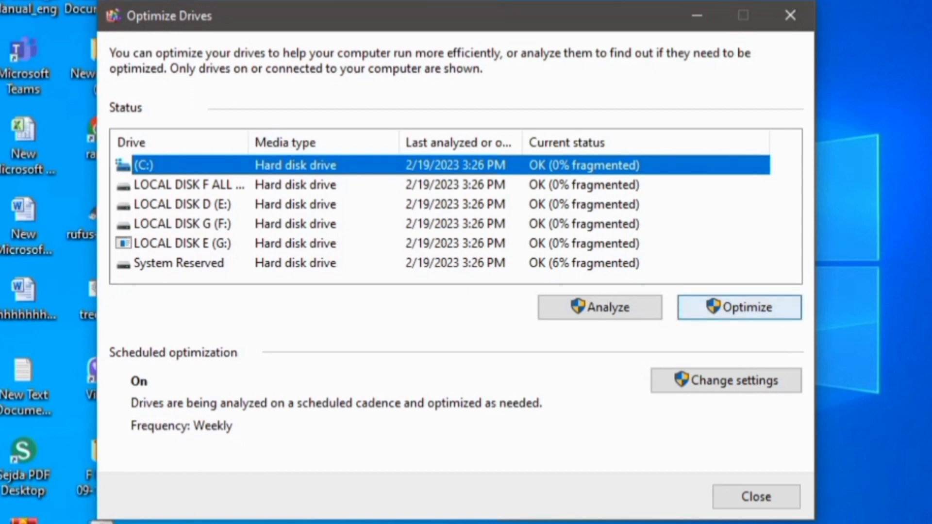
Start optimizing drives C:, D:, E: and F: one after another and minimize the Optimize Drives window.
click(739, 308)
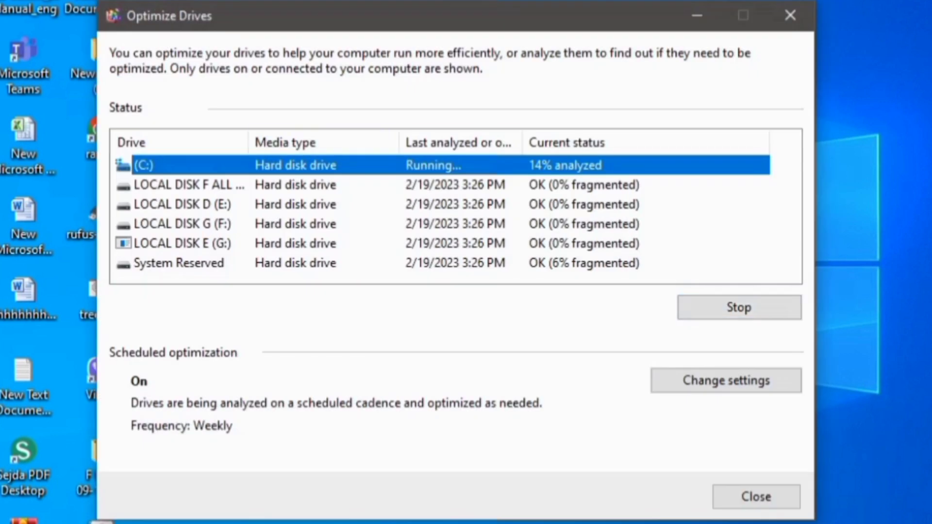
click(185, 185)
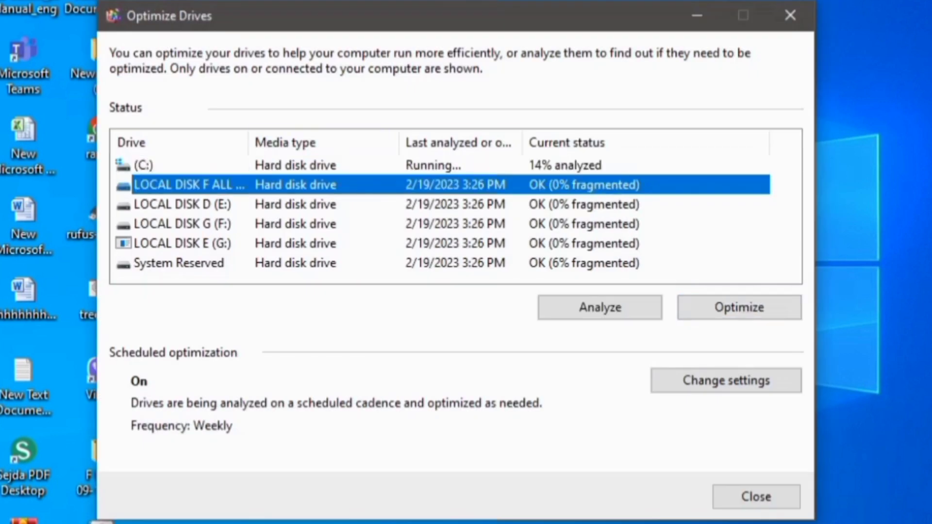
click(739, 308)
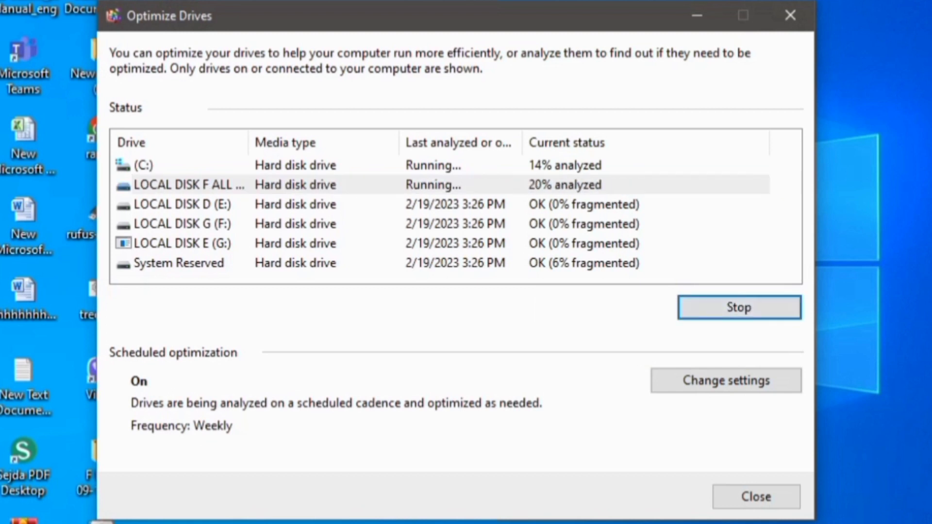
click(183, 204)
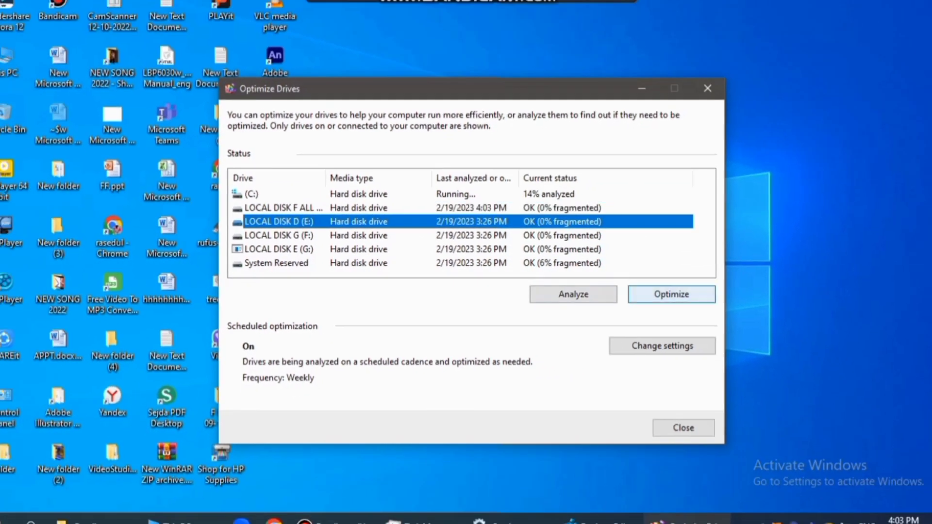
click(671, 294)
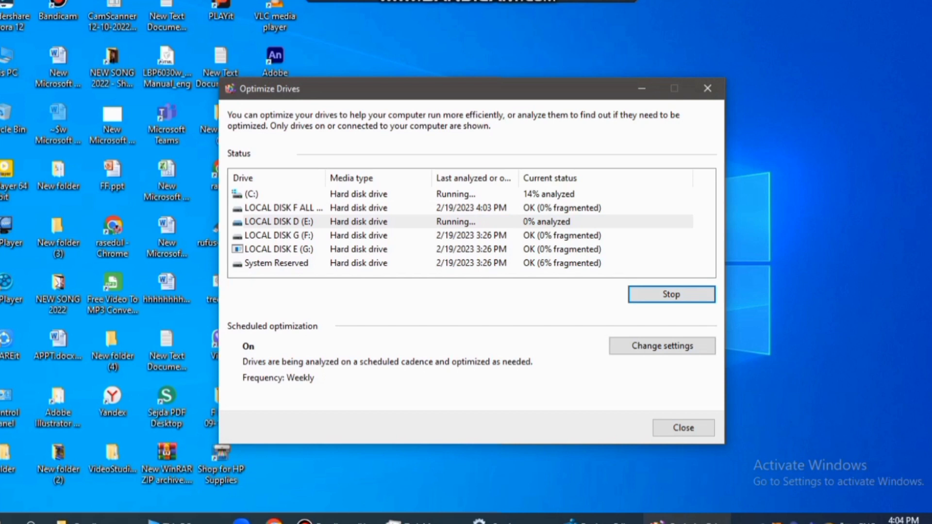
click(277, 235)
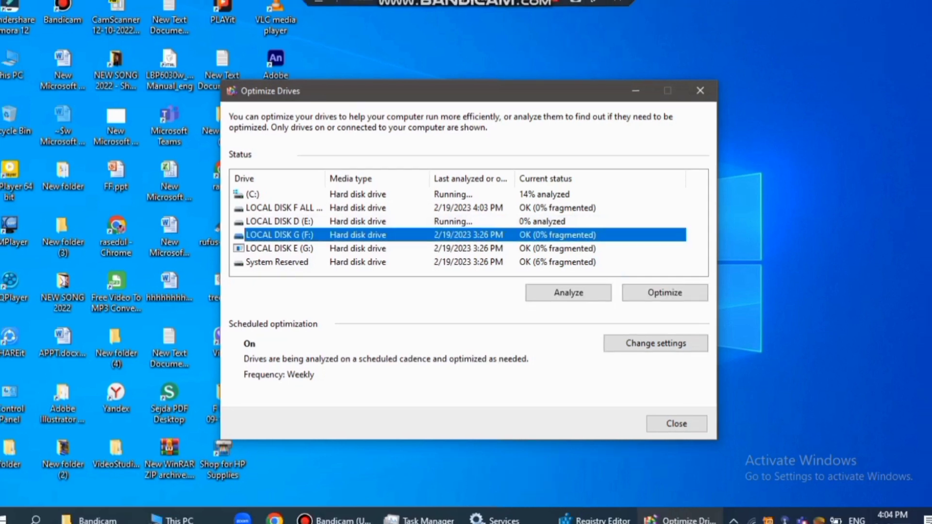
click(664, 292)
click(636, 90)
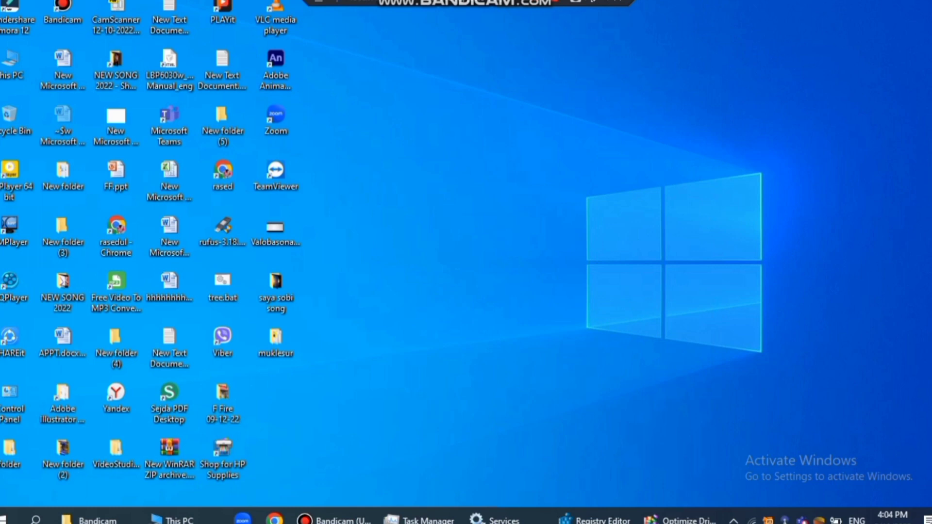
Open the Windows Temp folder by running temp from the Run dialog.
key(super+r)
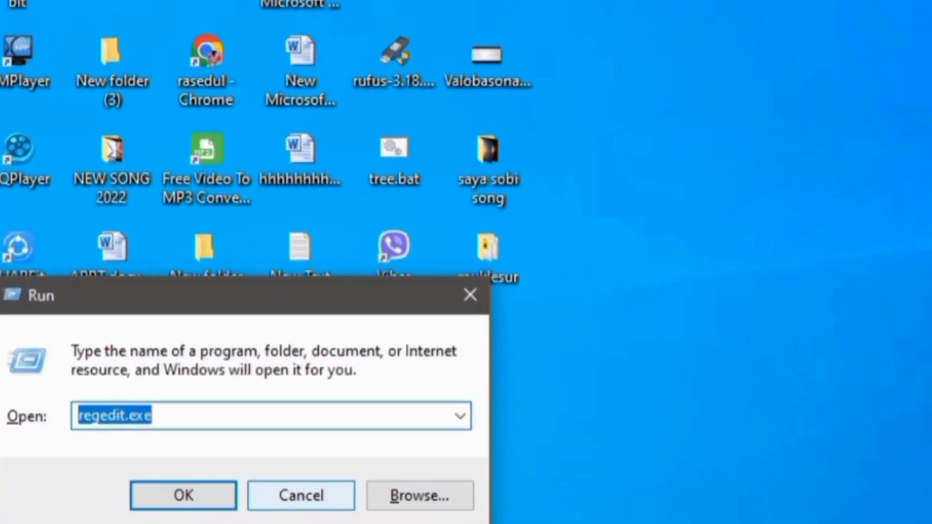
text(te)
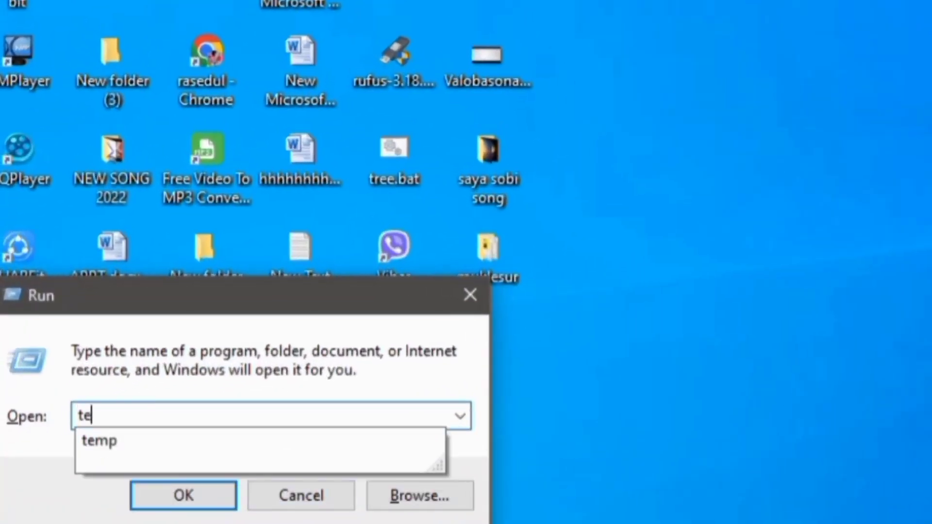
text(mp)
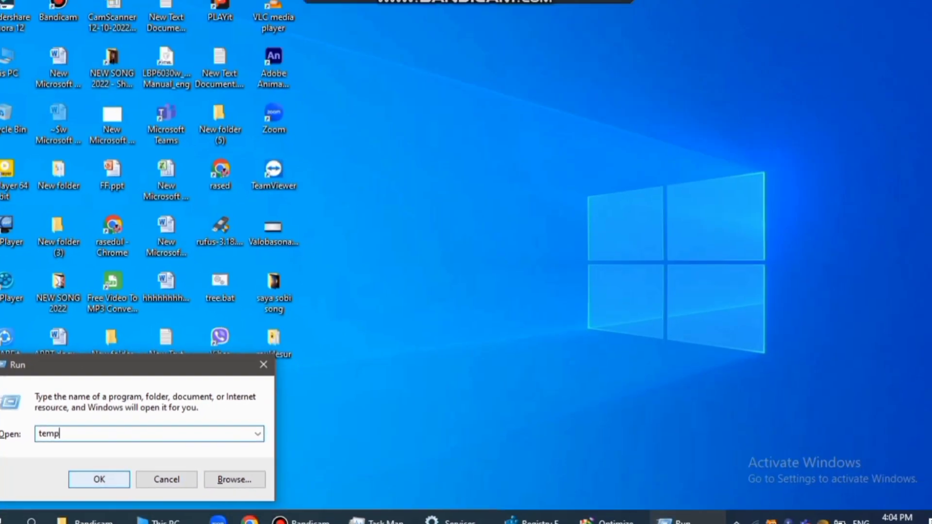
key(Return)
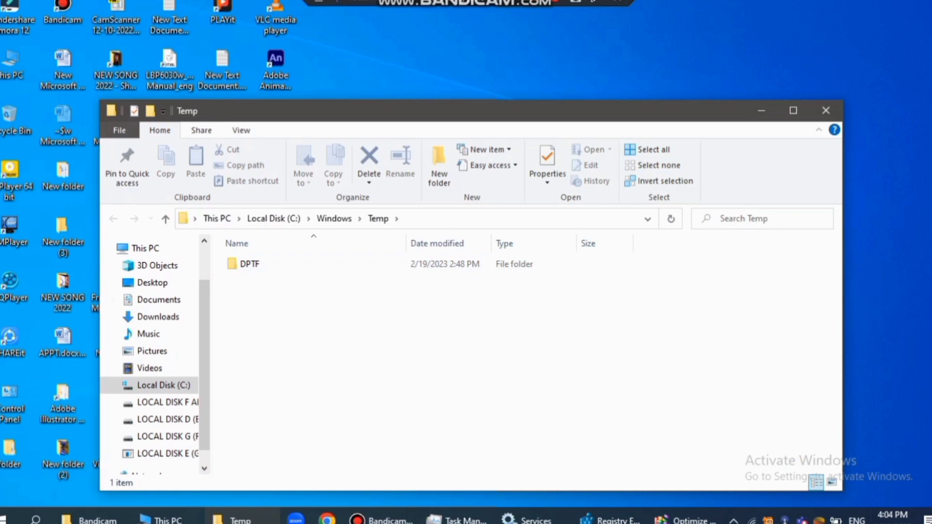
Try to delete the DPTF folder from the Temp folder, and minimize the folder window.
click(249, 264)
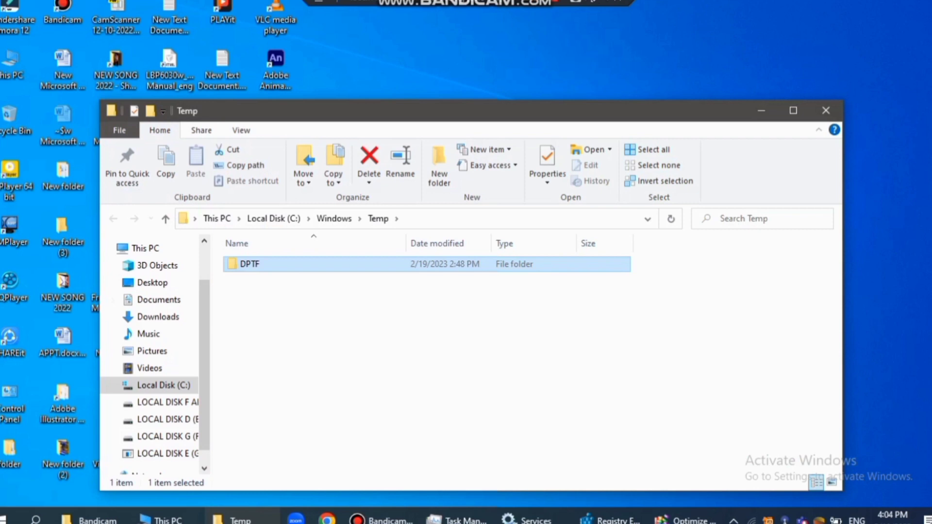
key(Delete)
key(Escape)
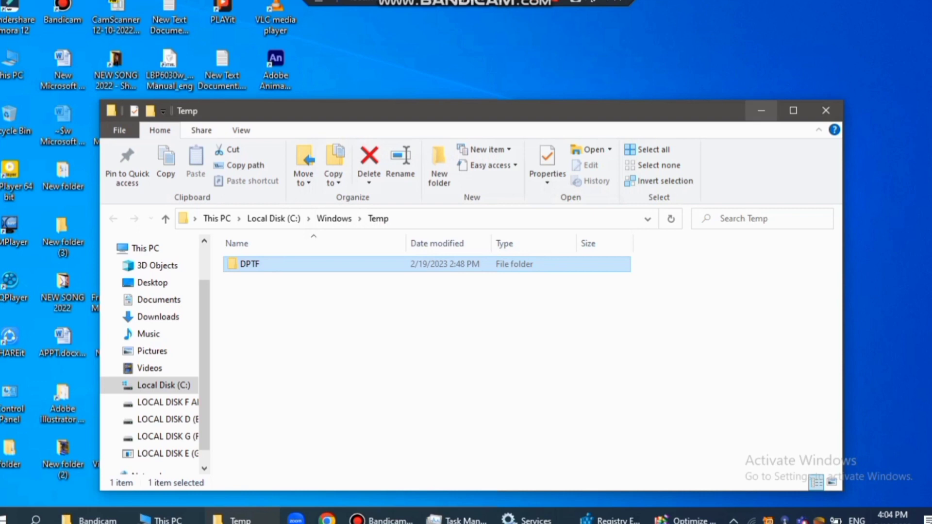
click(761, 110)
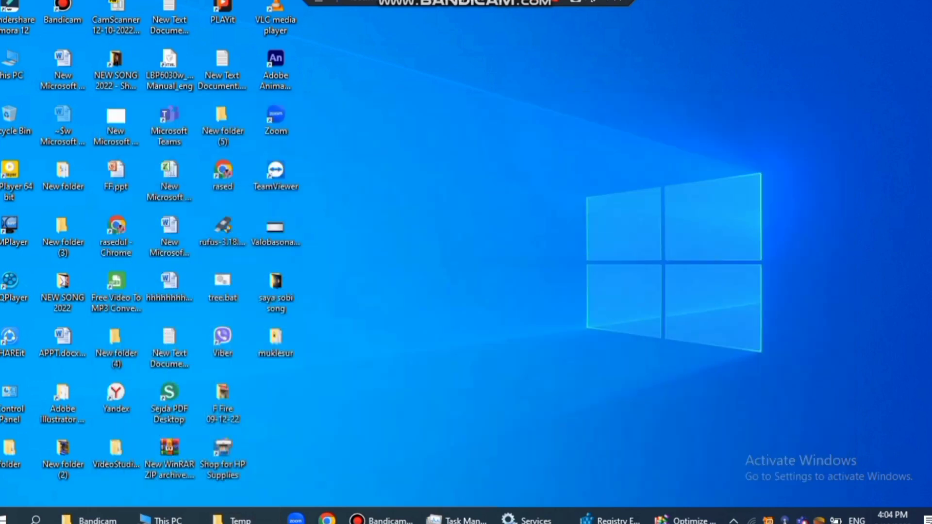
Open the user's local Temp folder by running %temp% from the Run dialog.
key(super+r)
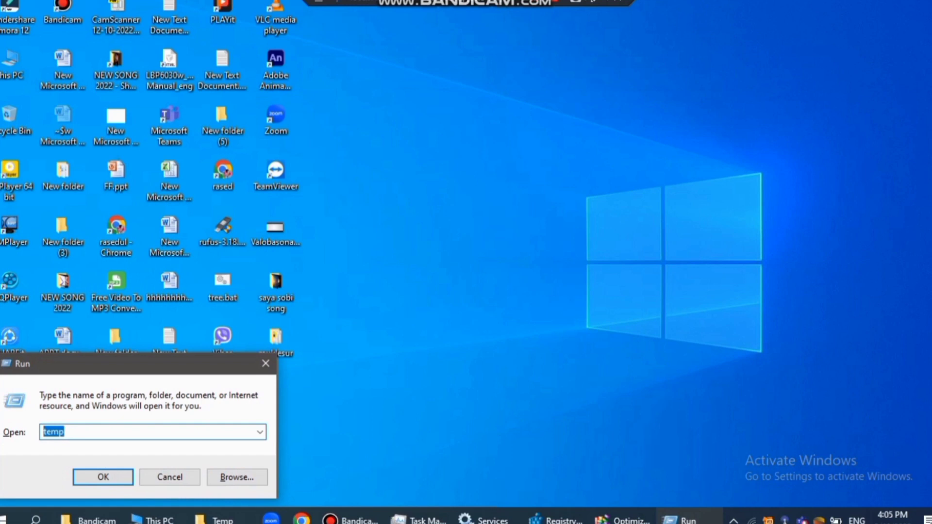
text(%tem)
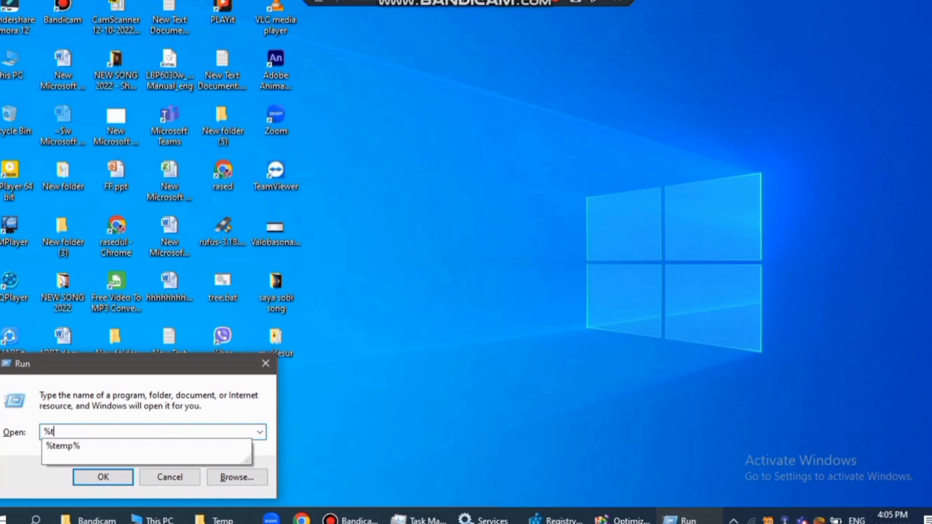
text(p)
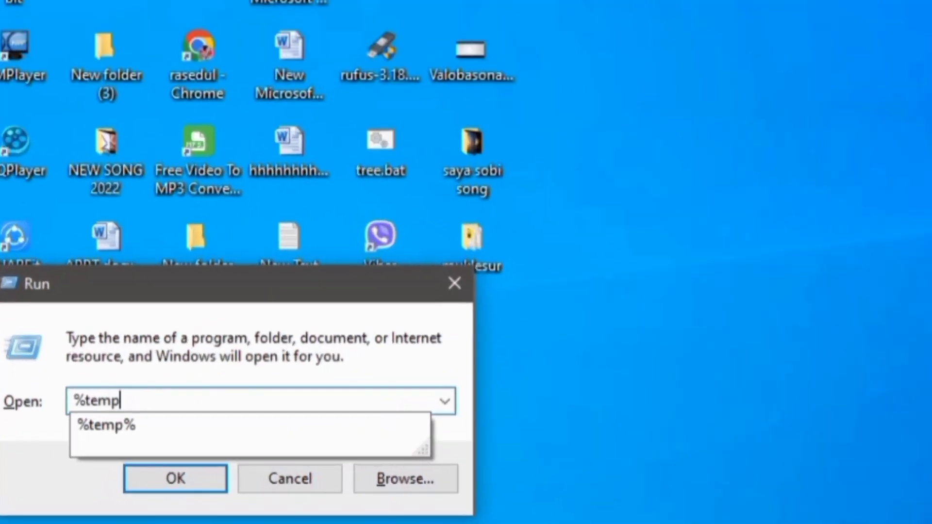
text(%)
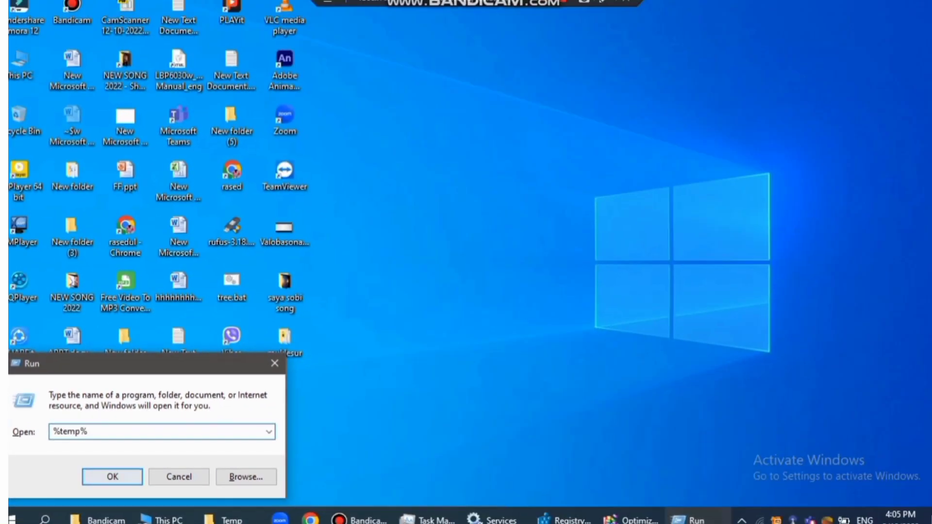
key(Return)
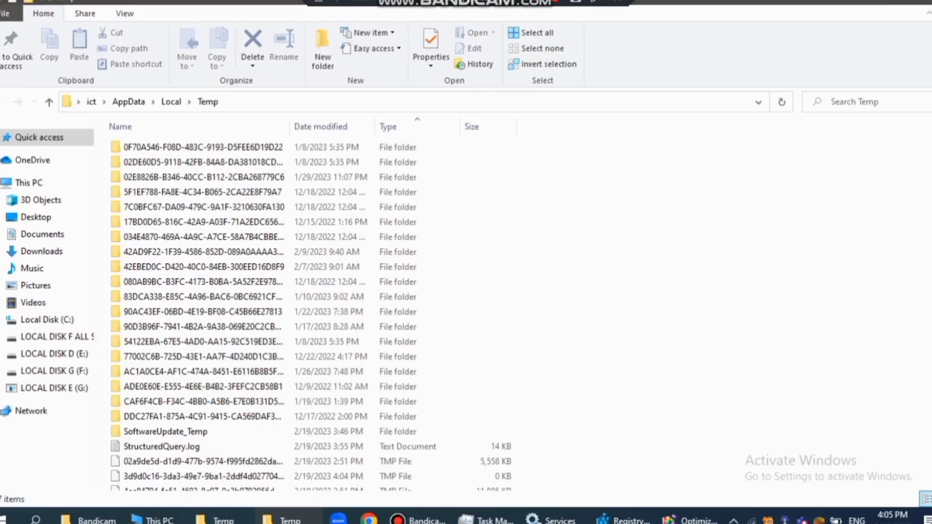
Delete all items in the local Temp folder, skipping every file in use, and show the desktop.
key(ctrl+a)
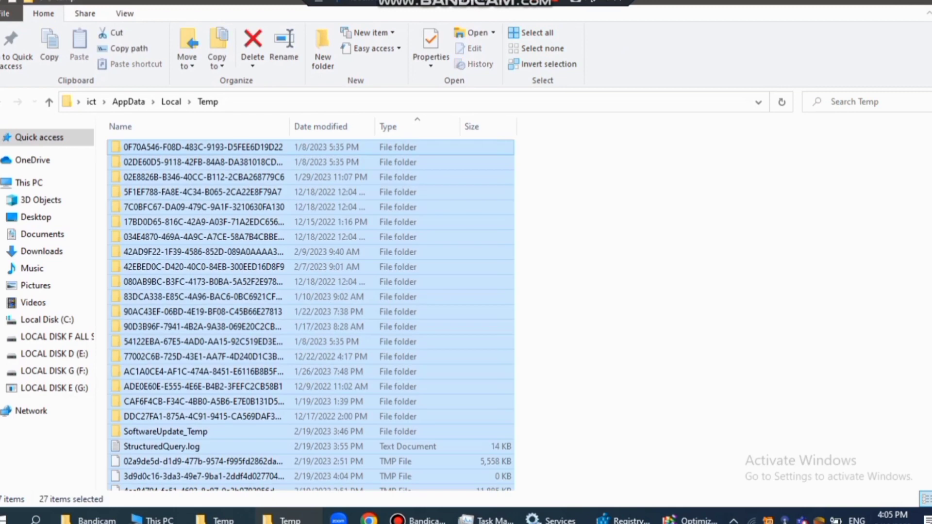
key(Delete)
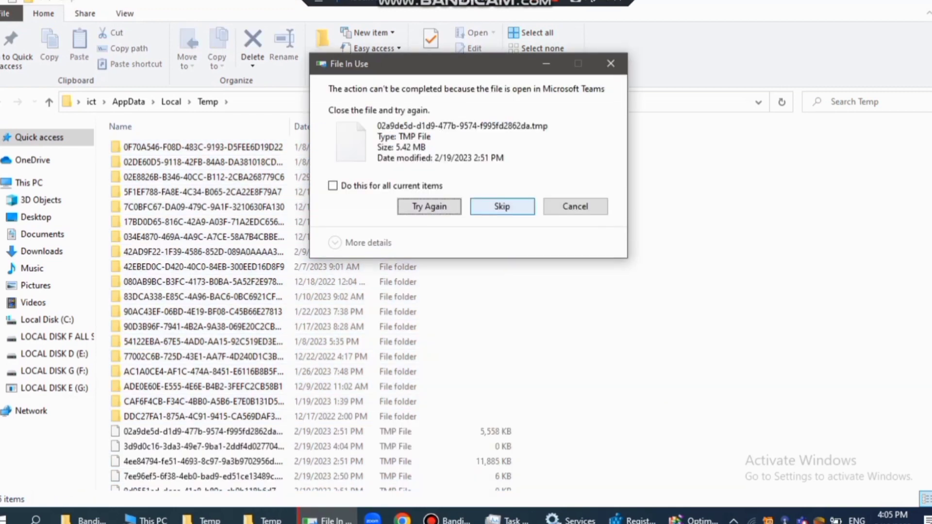
click(502, 206)
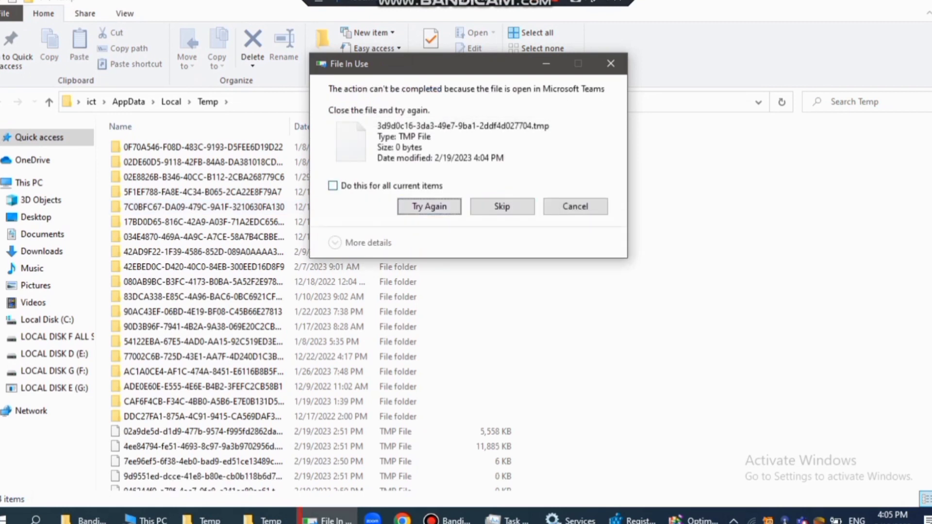
click(332, 185)
click(502, 206)
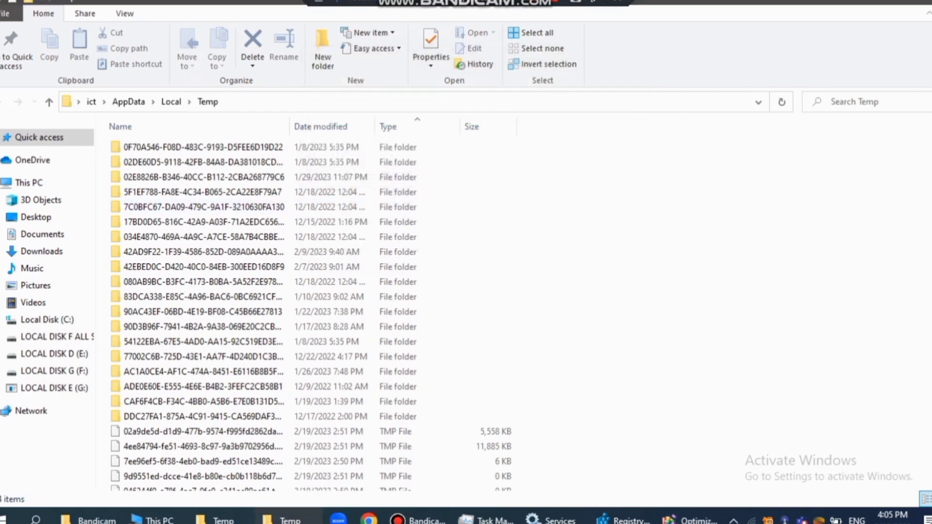
key(super+d)
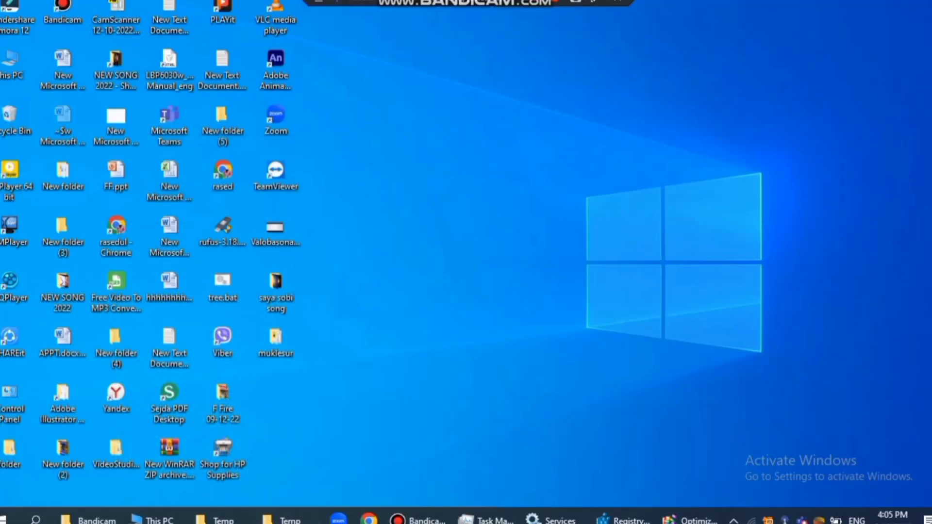
Open the Recent folder by running recent from the Run dialog, and minimize its window.
key(super+r)
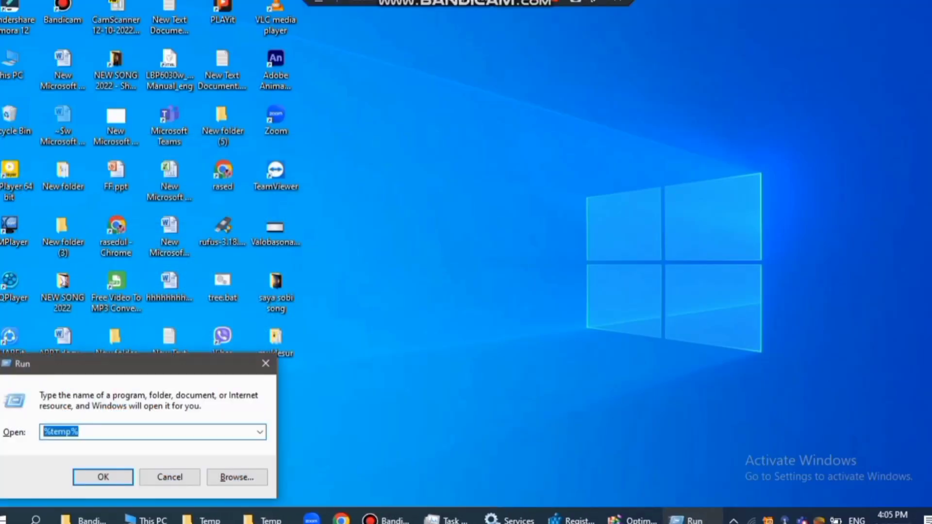
text(rec)
text(nt)
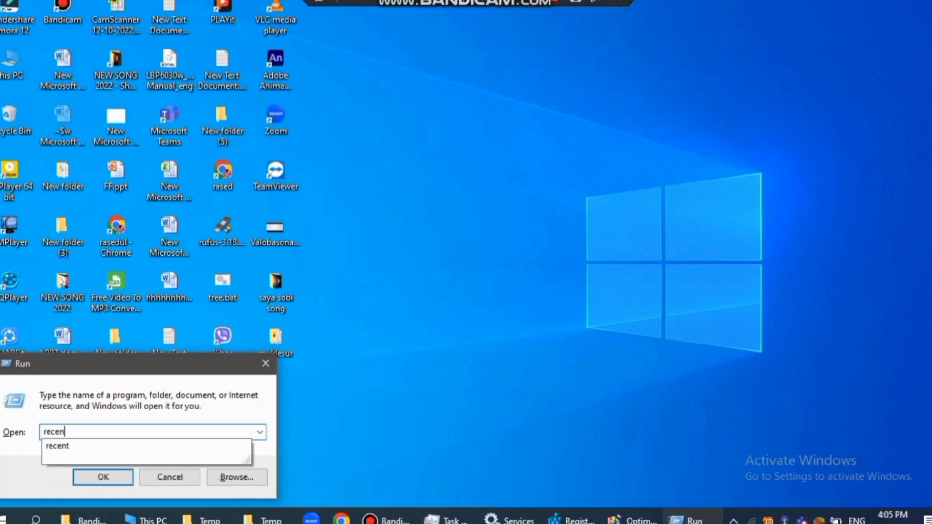
key(Return)
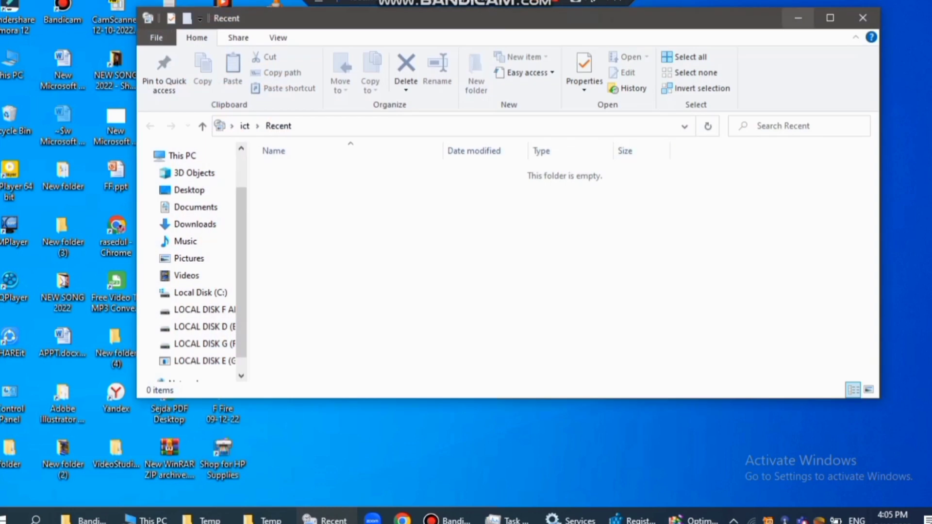
click(798, 18)
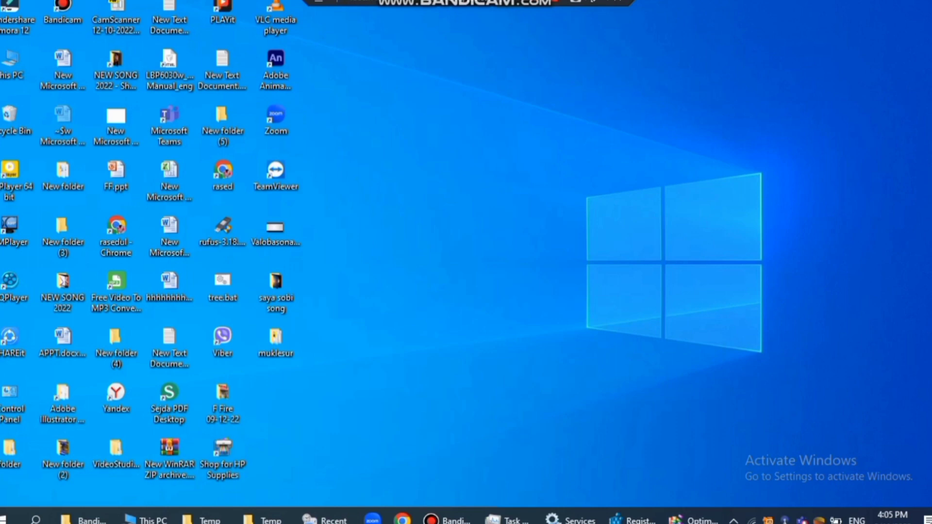
Open the Windows Prefetch folder by running prefetch from the Run dialog.
key(super+r)
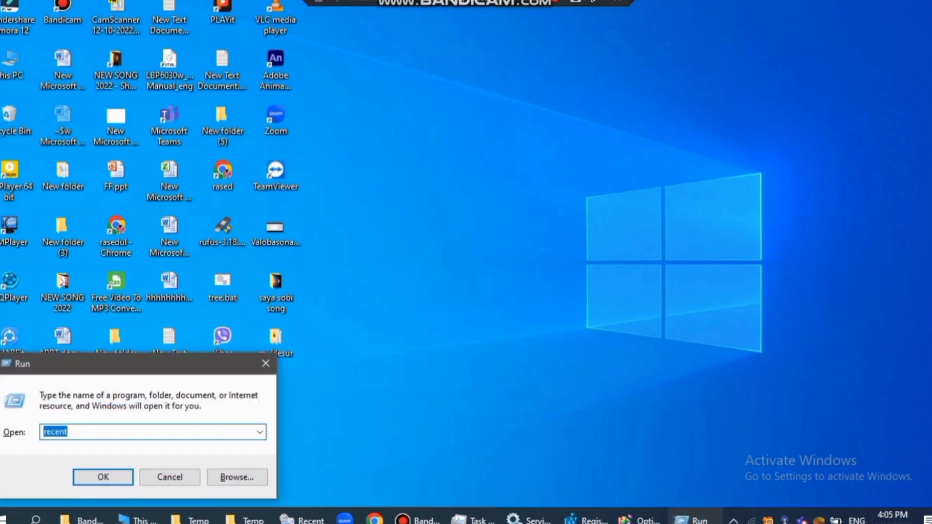
text(p)
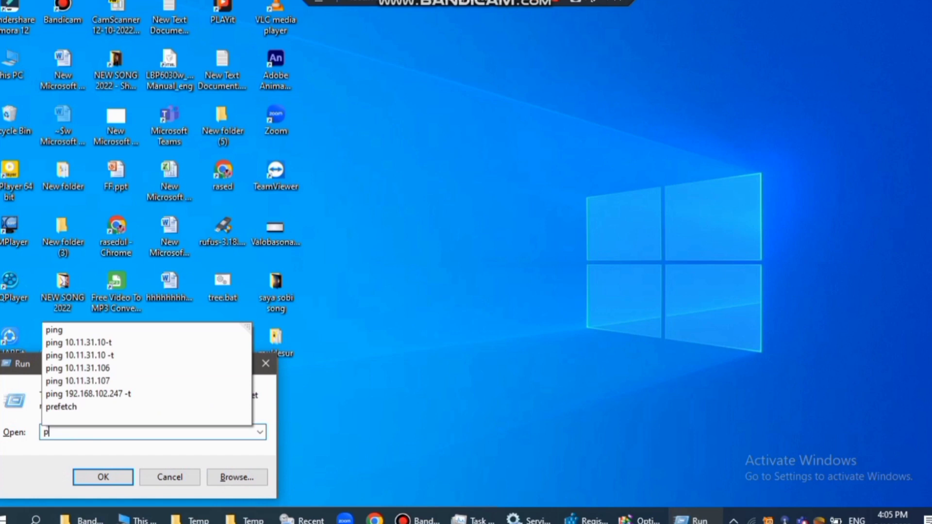
text(i)
key(BackSpace)
text(re)
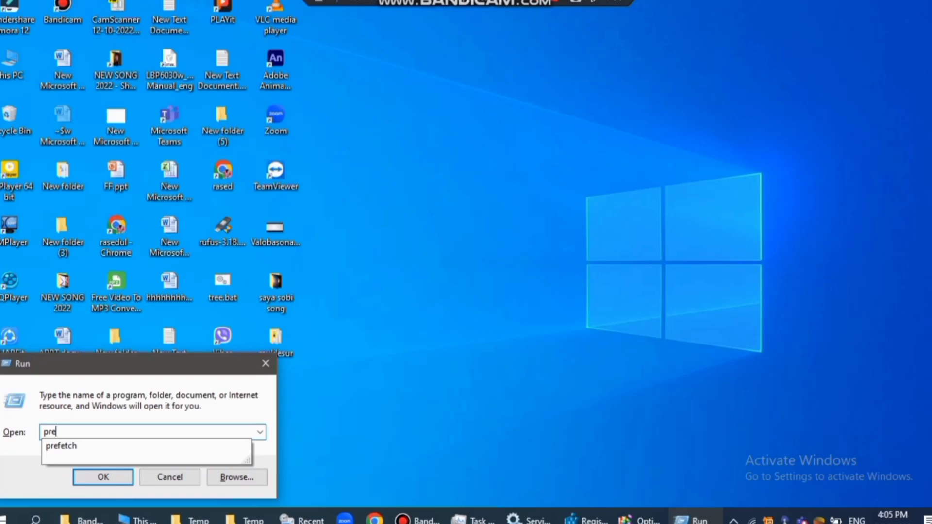
text(fetch)
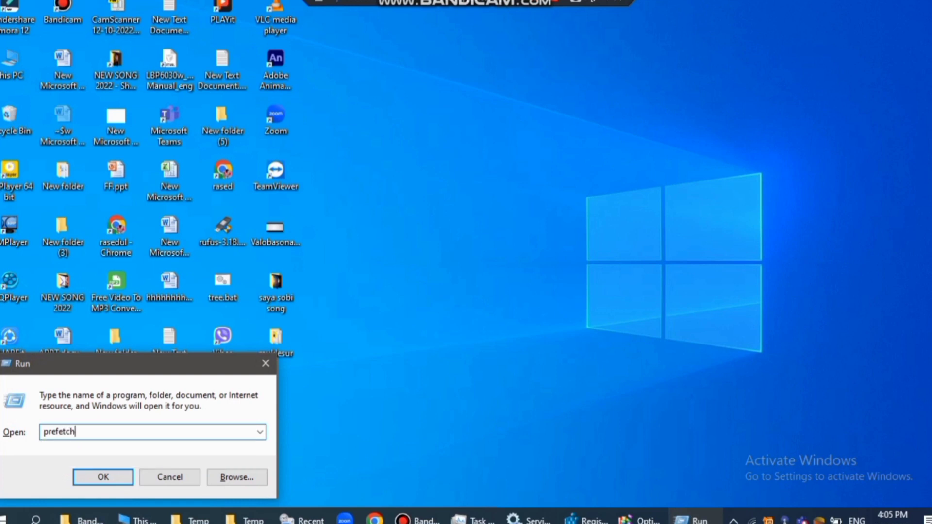
key(Return)
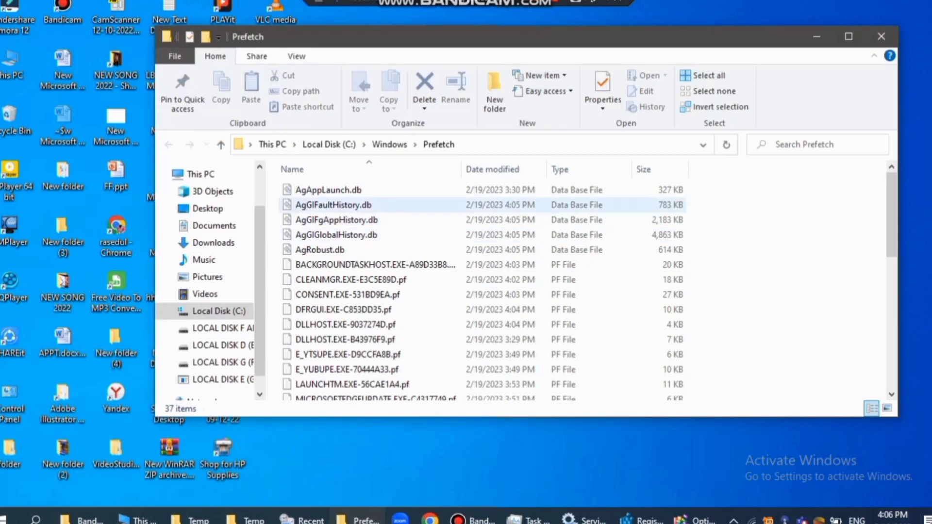
Maximize the Prefetch window, delete all the files in the folder, and minimize the window.
click(848, 36)
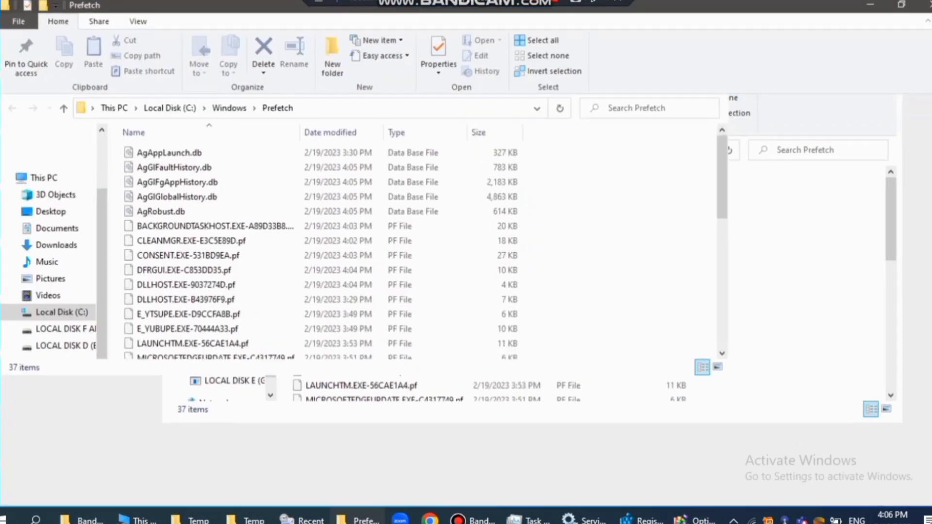
key(ctrl+a)
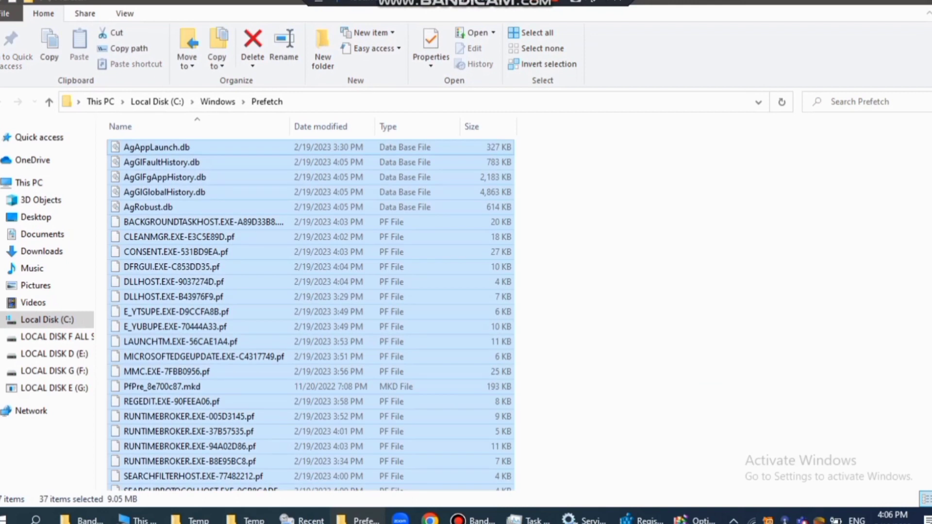
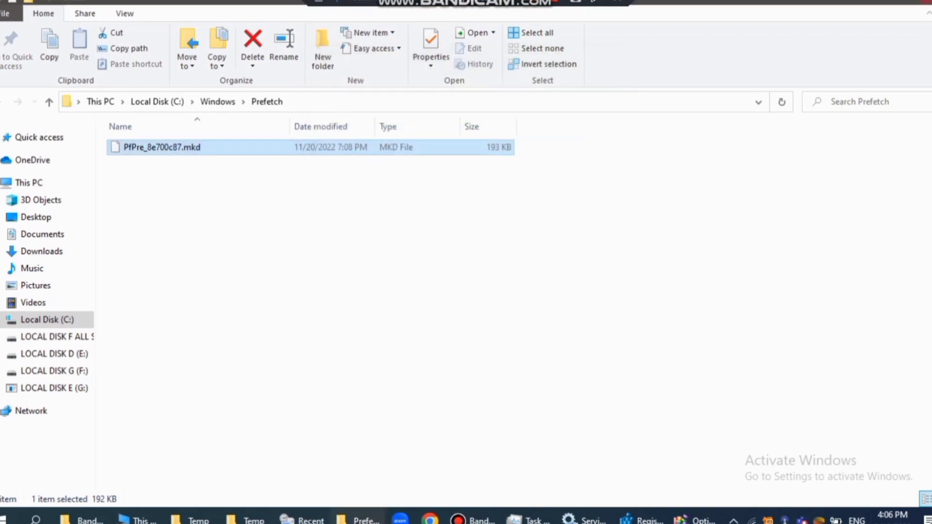
click(870, 1)
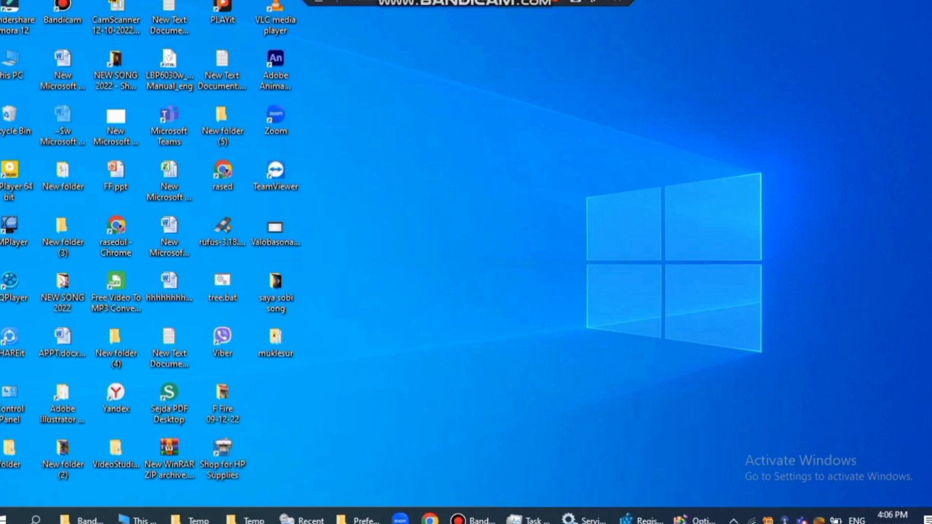
Refresh the desktop several times in a row.
right_click(418, 161)
click(455, 203)
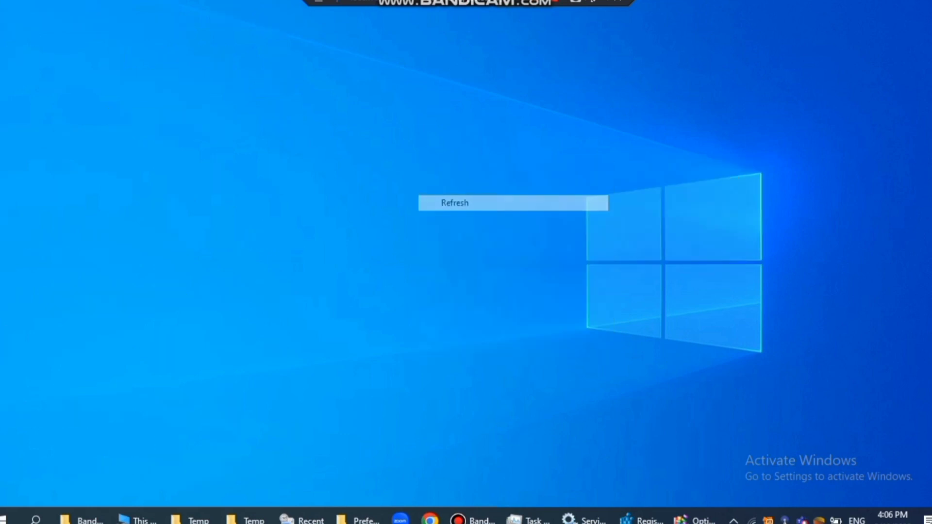
right_click(363, 157)
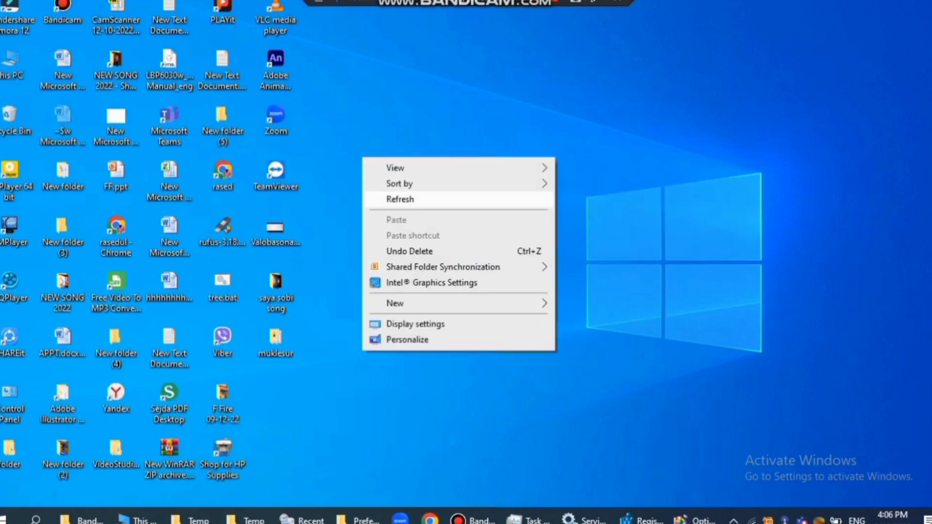
click(400, 199)
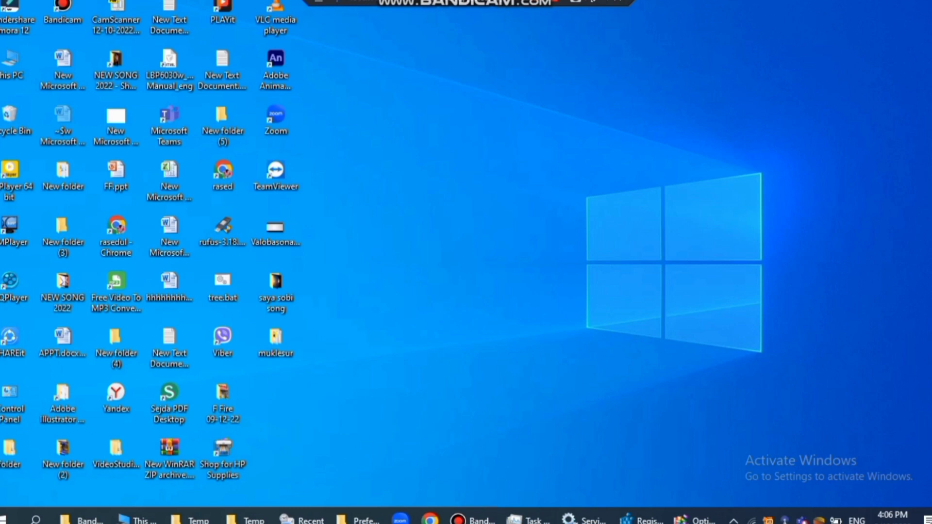
right_click(413, 144)
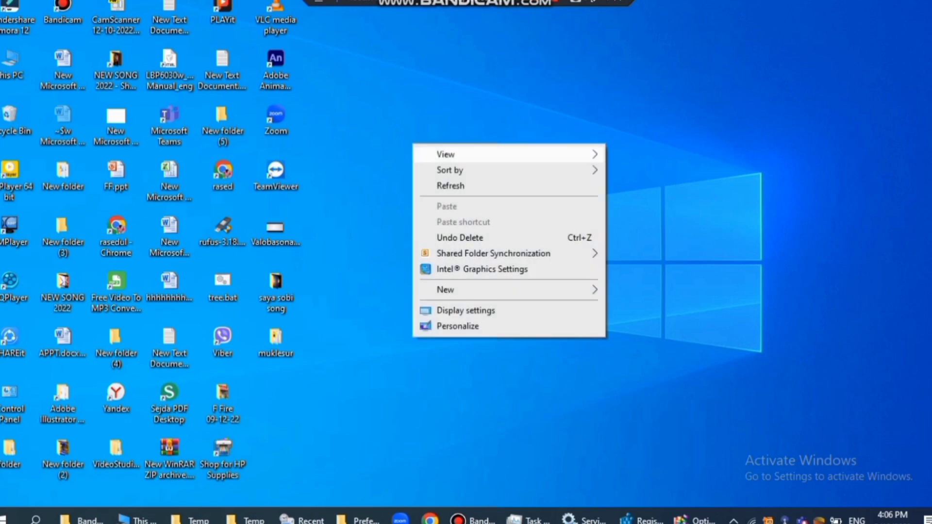
click(450, 186)
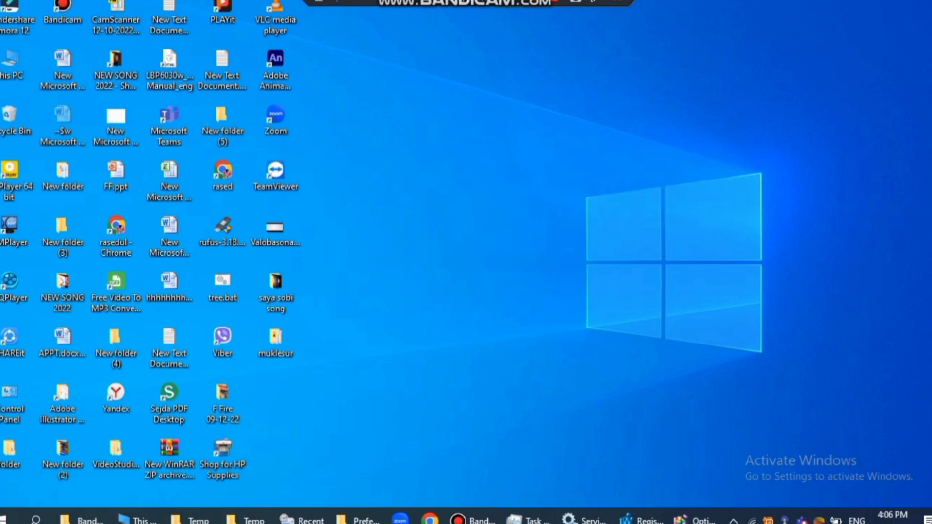
right_click(431, 129)
click(466, 170)
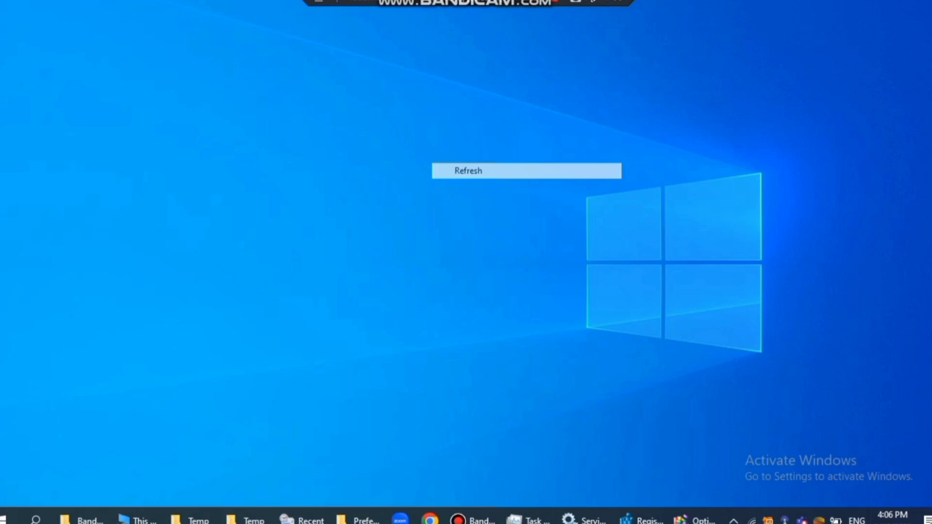
right_click(439, 141)
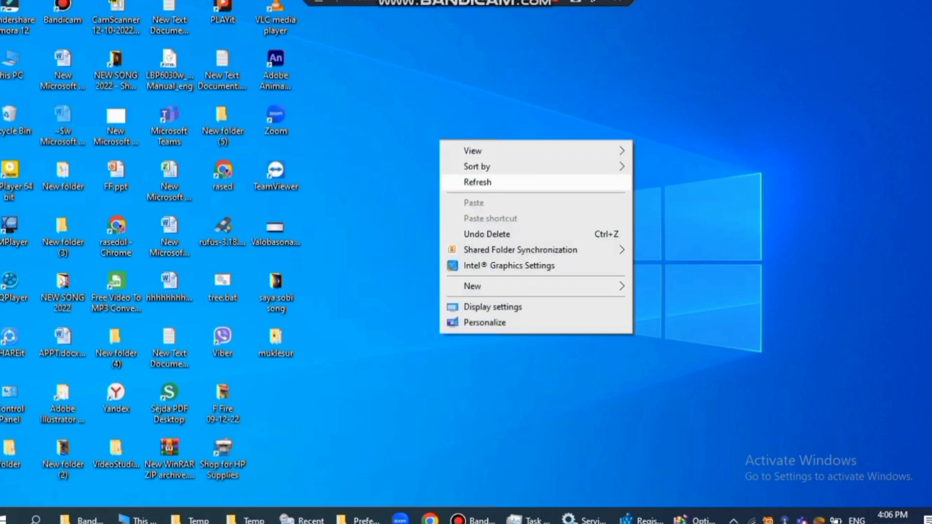
click(477, 182)
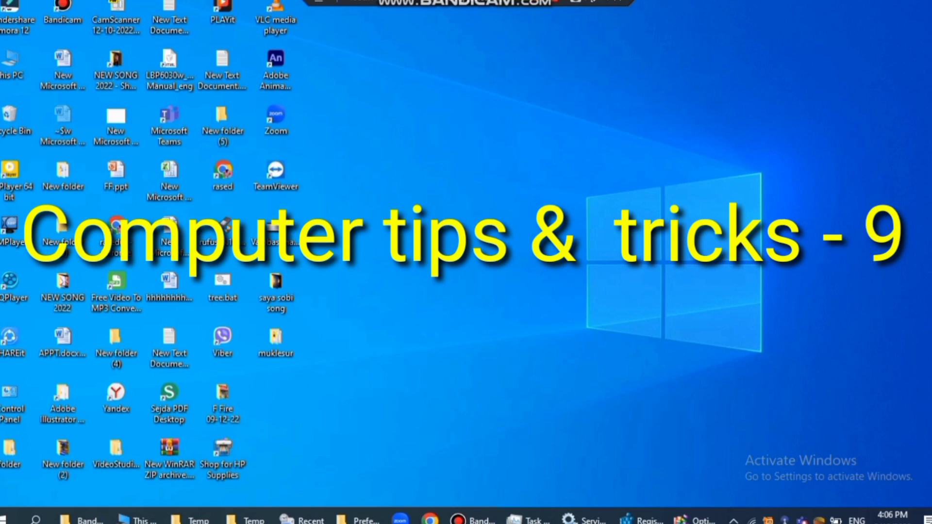
right_click(434, 147)
click(475, 188)
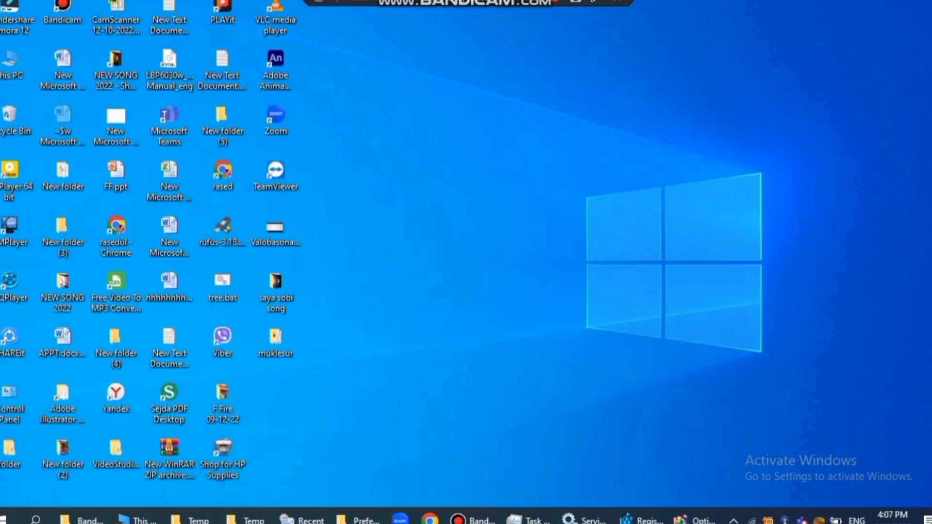
right_click(387, 133)
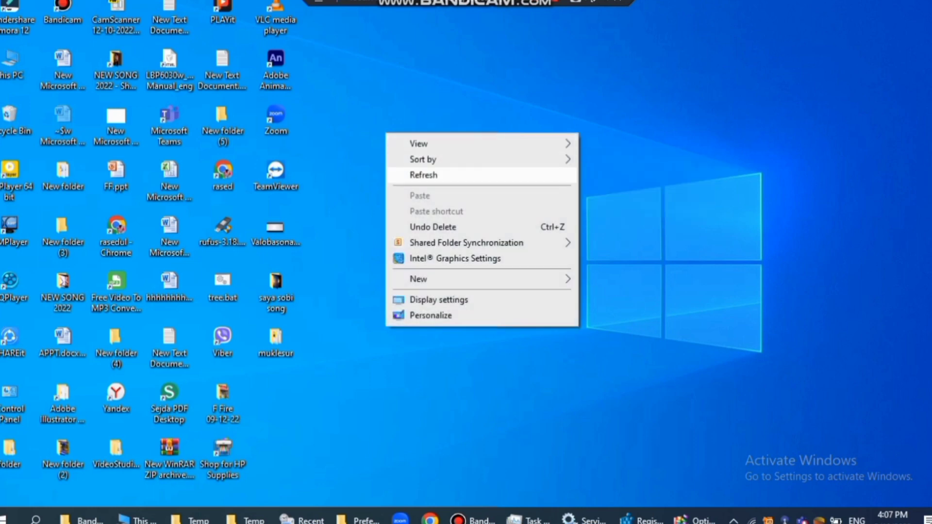
click(423, 175)
right_click(437, 180)
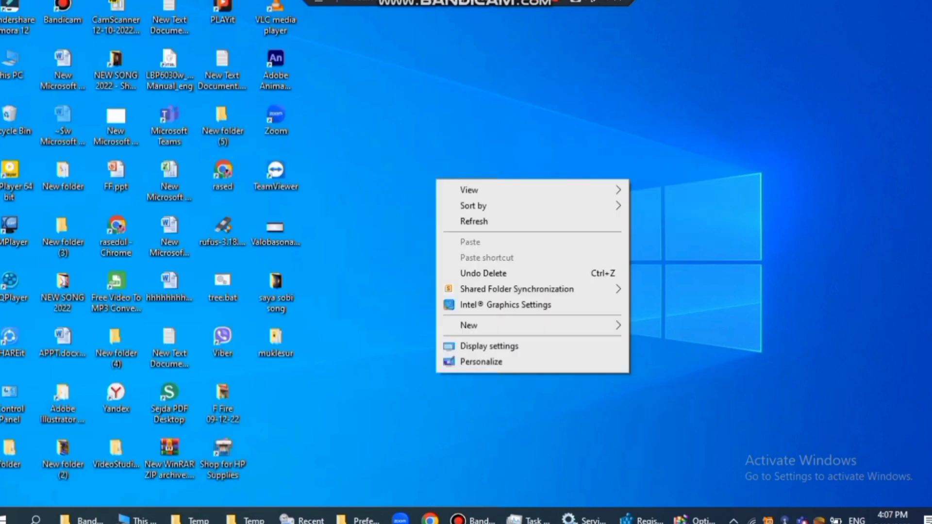
click(473, 221)
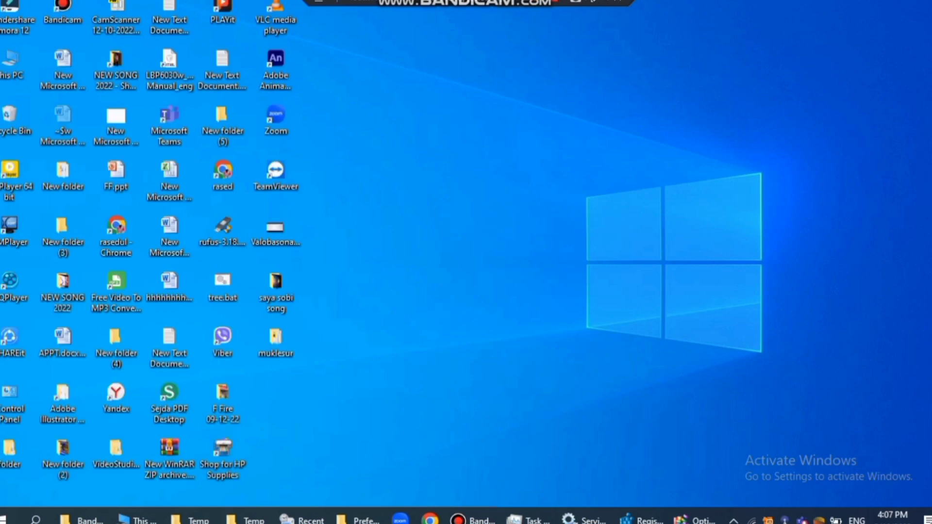
Refresh the Windows desktop another eight times to finish the cleanup.
right_click(445, 149)
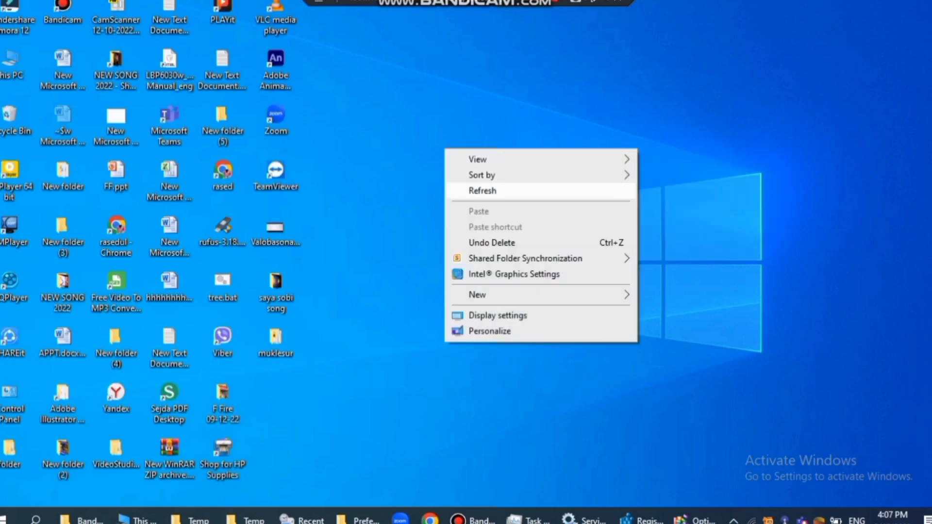
click(483, 191)
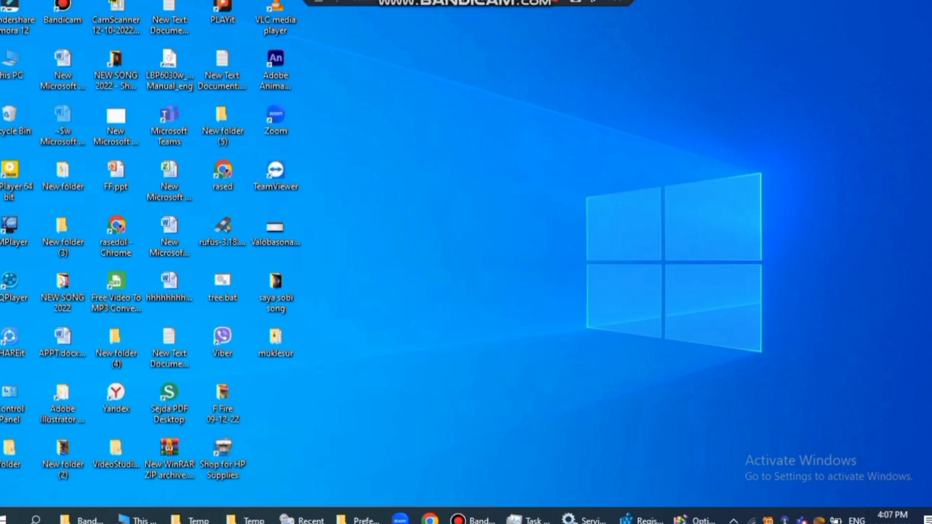
right_click(446, 157)
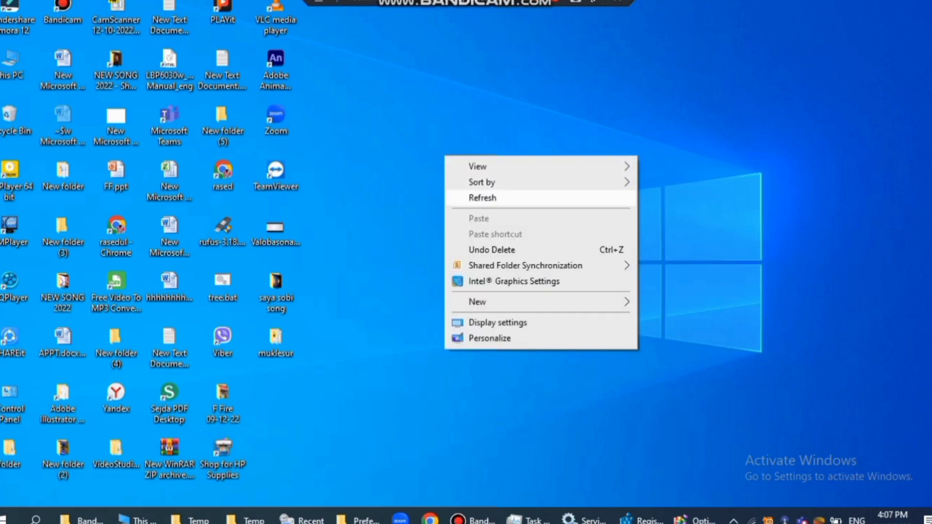
click(482, 198)
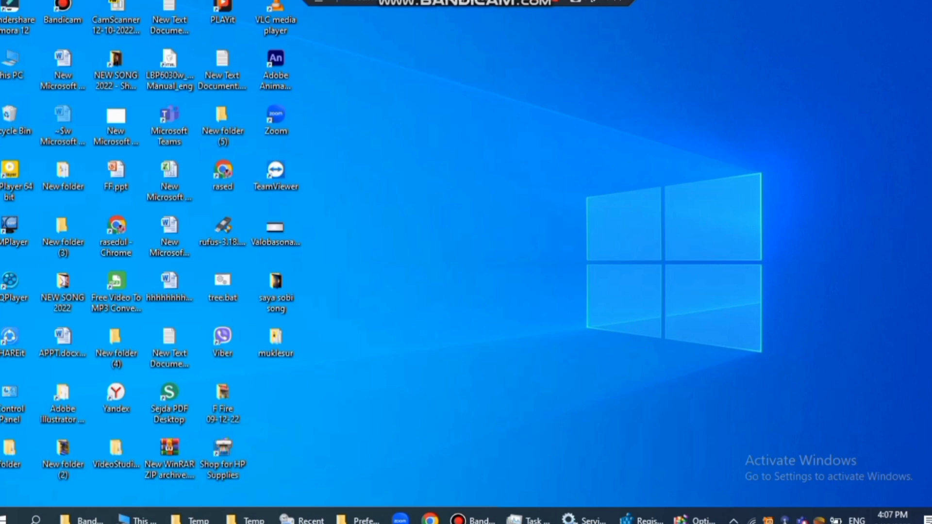
right_click(447, 157)
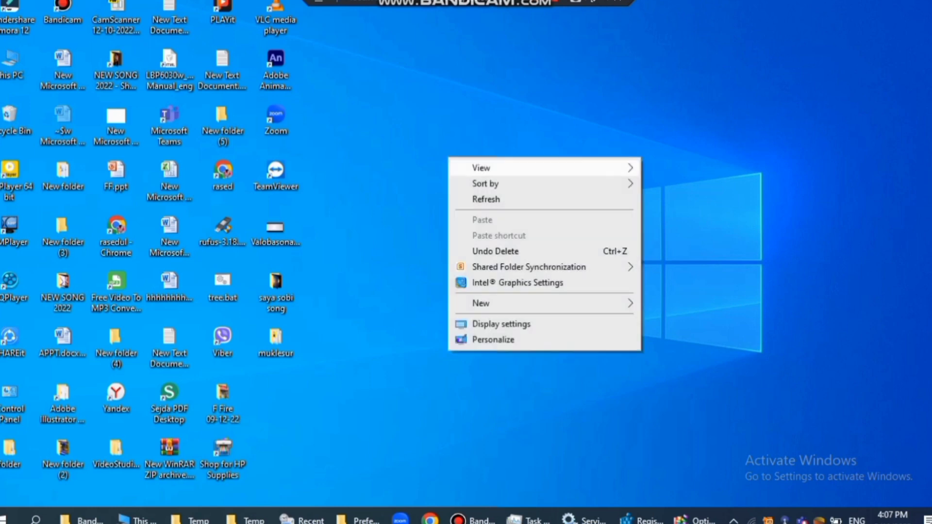
click(485, 199)
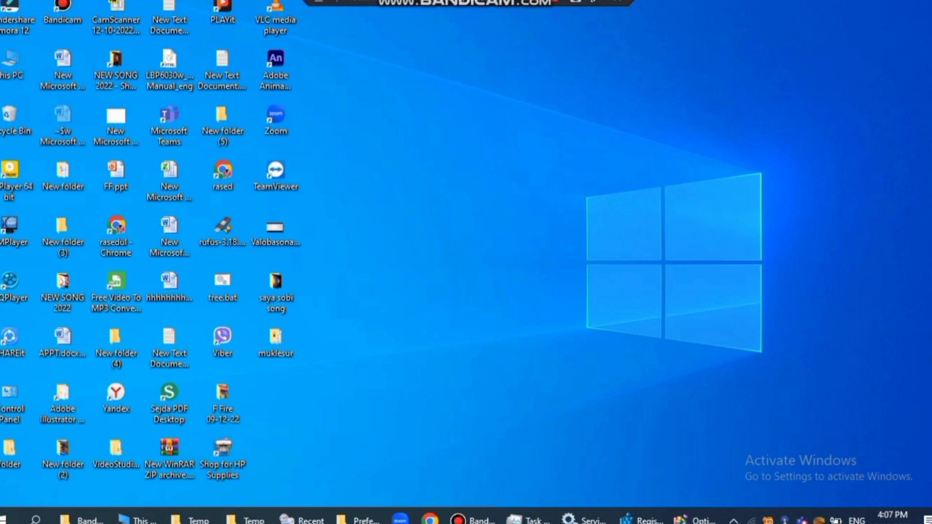
right_click(401, 111)
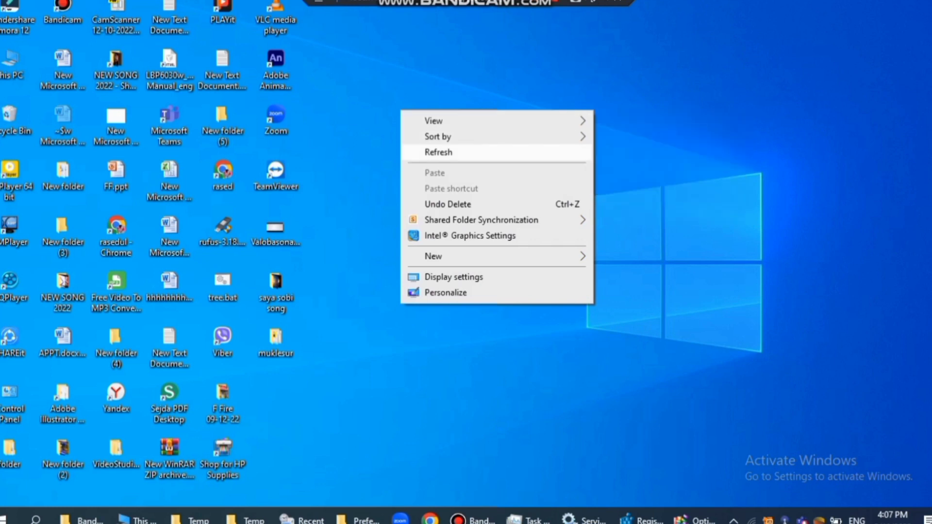
click(439, 151)
right_click(398, 124)
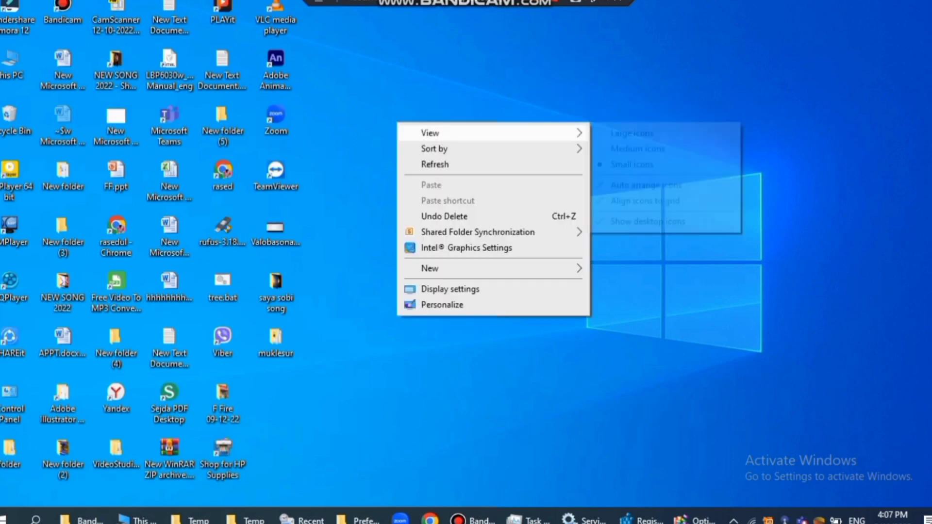
click(435, 164)
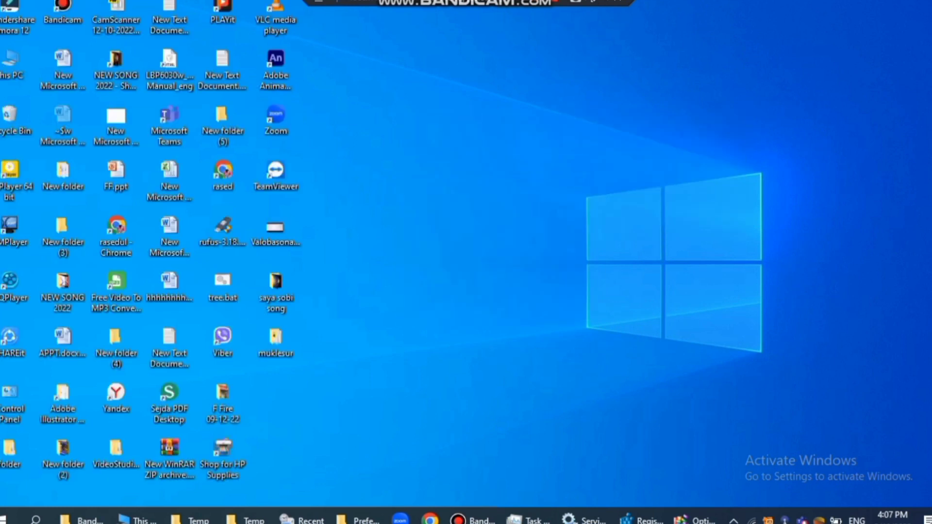
right_click(408, 143)
click(445, 185)
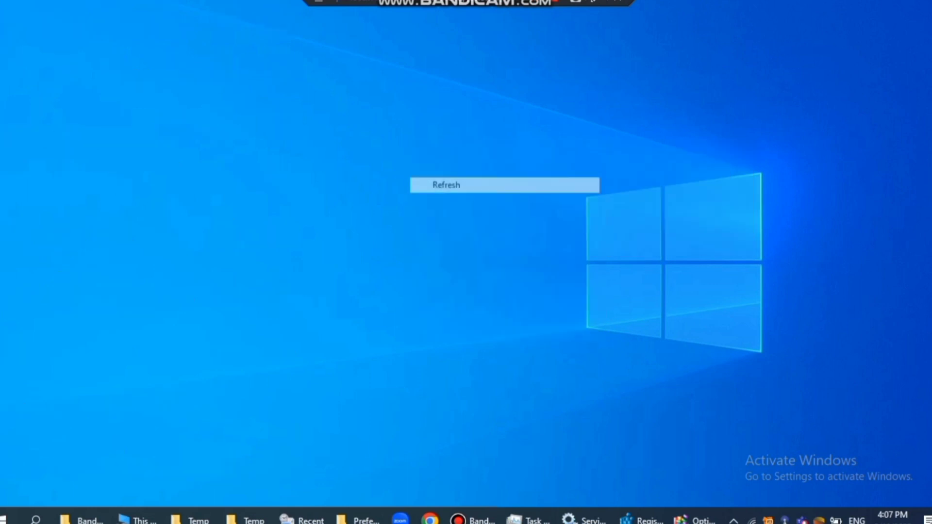
right_click(407, 133)
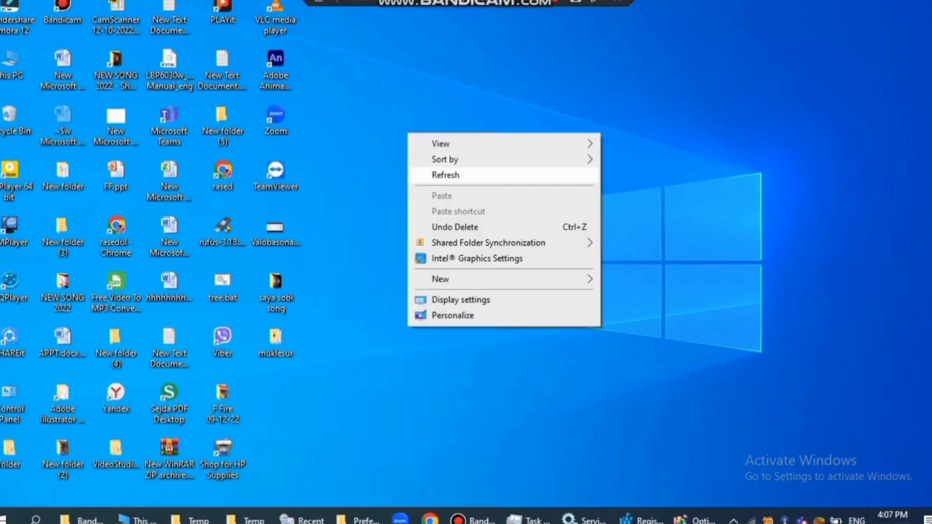
click(445, 175)
right_click(418, 151)
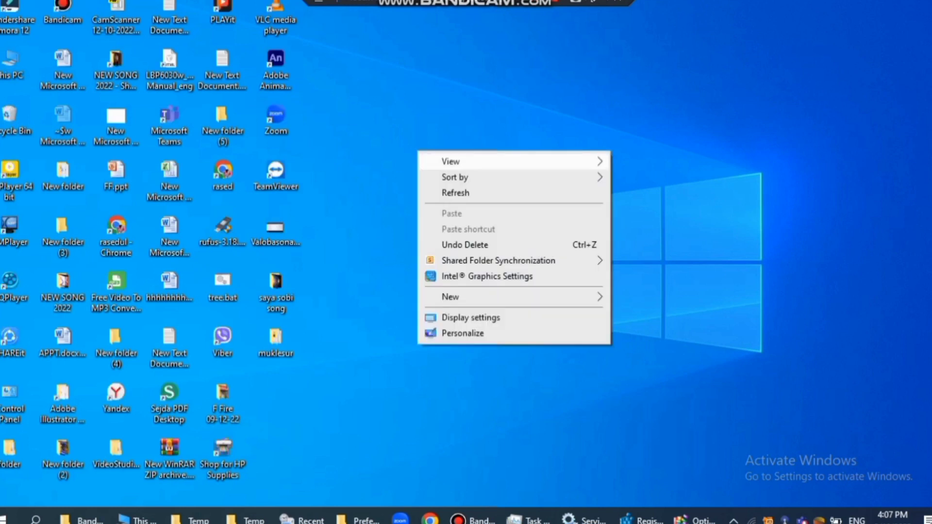
click(455, 192)
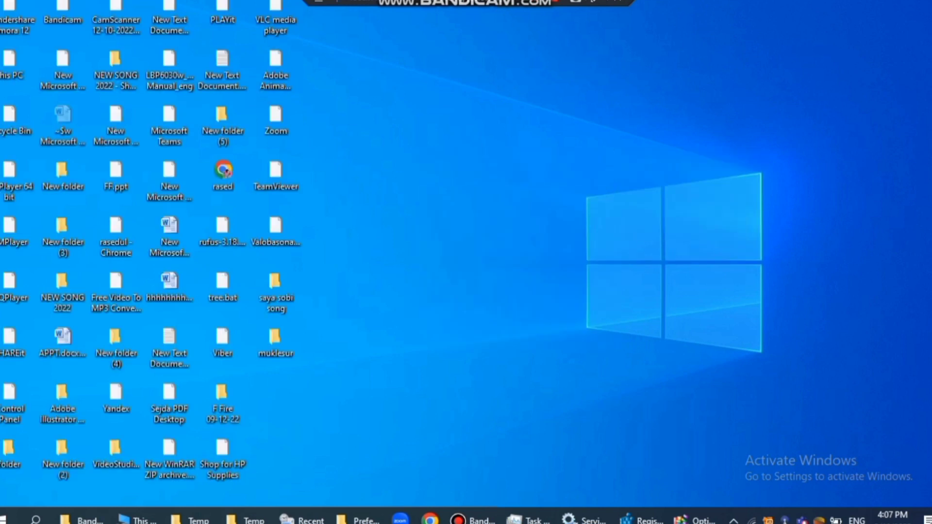